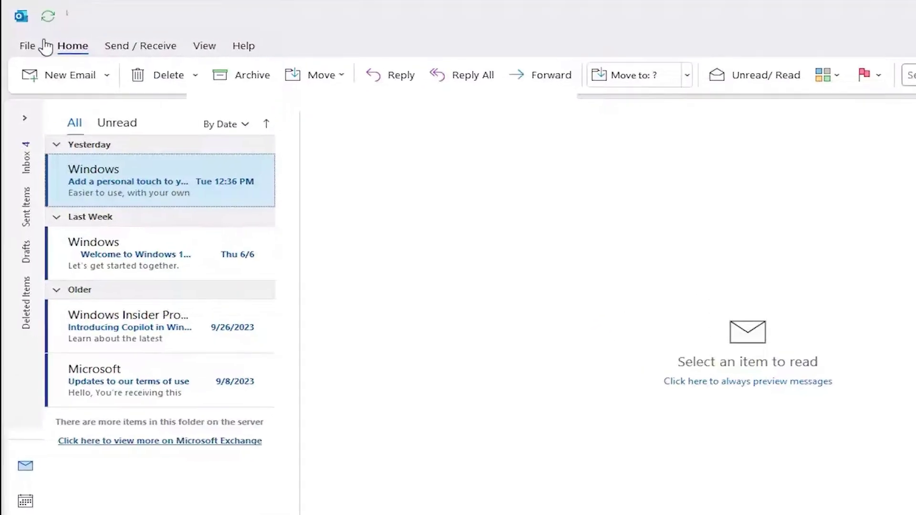
- Expand the Gmail account and open its Data File Properties window
{"action": "left_click", "coordinate": [21, 38]}
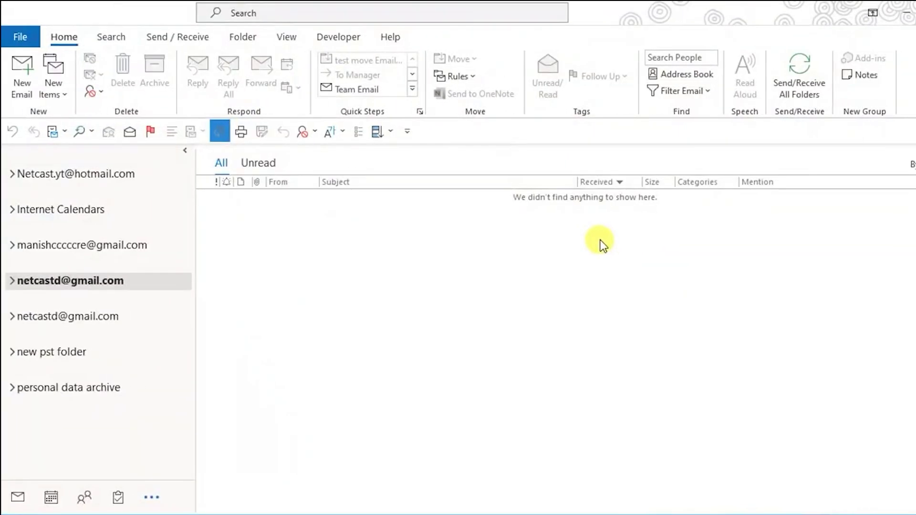
{"action": "left_click", "coordinate": [12, 281]}
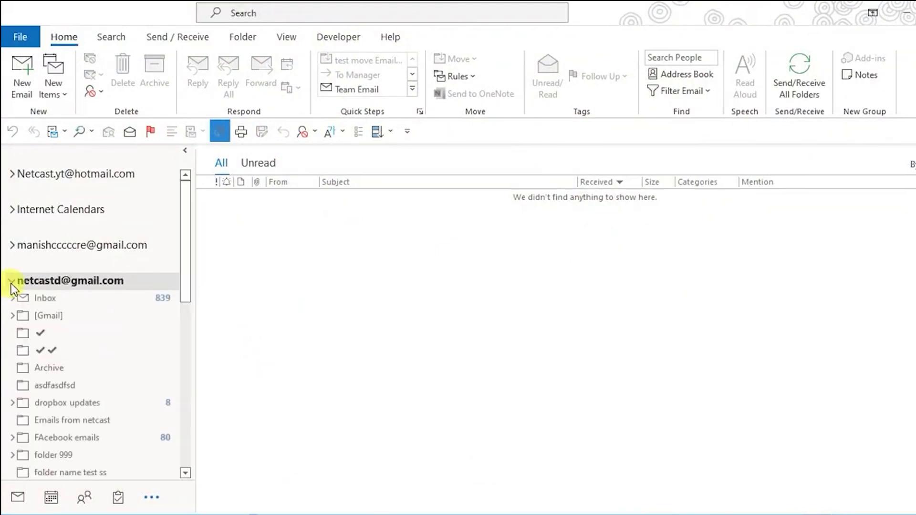
{"action": "right_click", "coordinate": [72, 281]}
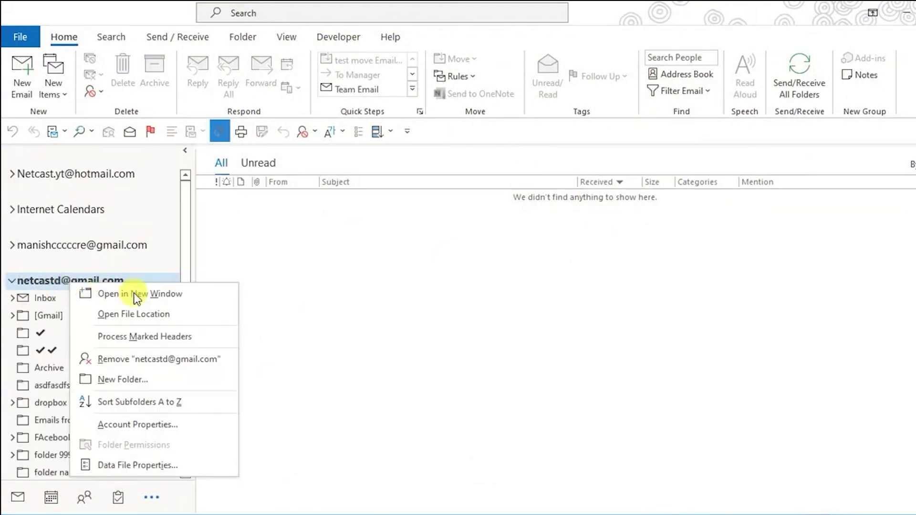
{"action": "left_click", "coordinate": [144, 465]}
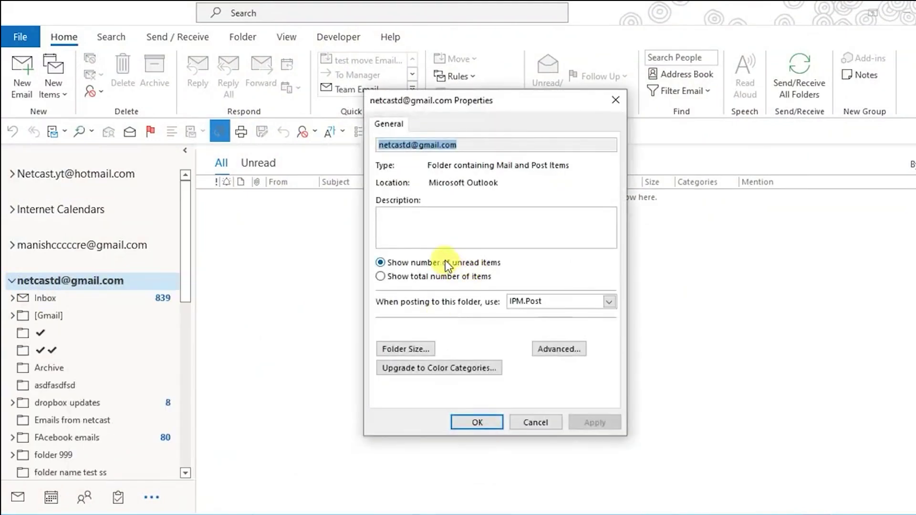
{"action": "left_click_drag", "start_coordinate": [491, 100], "coordinate": [470, 86]}
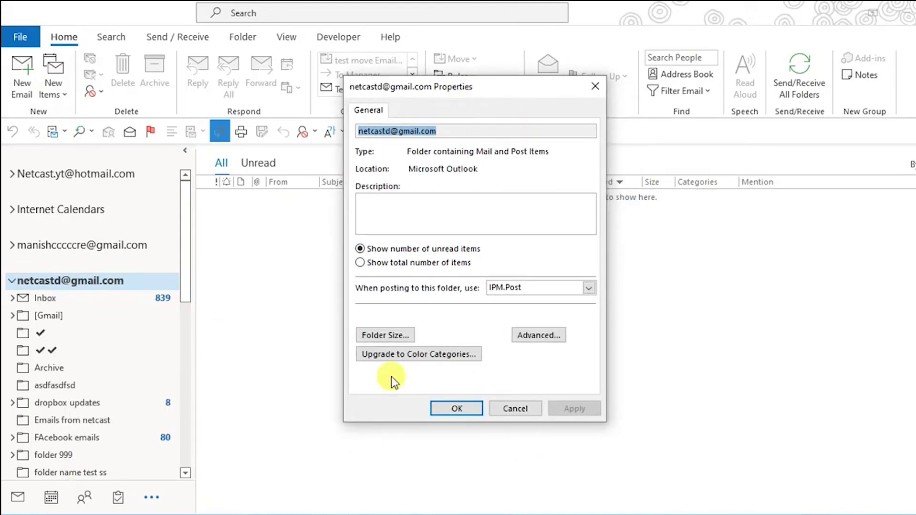
- Show the Gmail folder sizes (115826 KB total) and review subfolders like [Gmail]\Drafts
{"action": "left_click", "coordinate": [389, 336]}
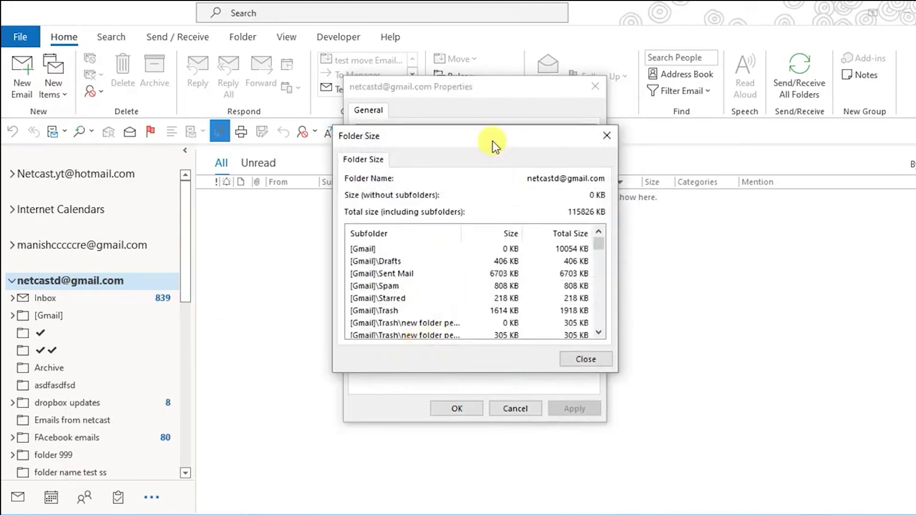
{"action": "left_click_drag", "start_coordinate": [492, 141], "coordinate": [436, 123]}
{"action": "scroll", "coordinate": [377, 253], "scroll_direction": "down", "scroll_amount": 12}
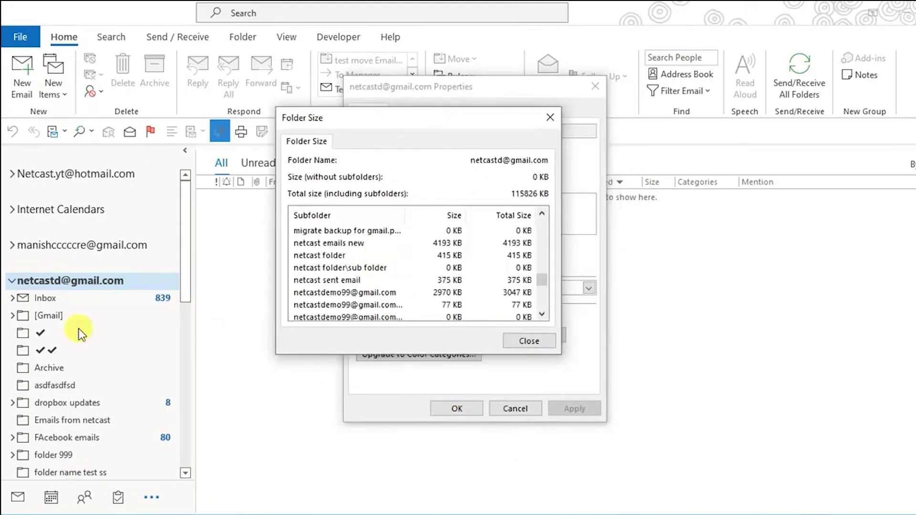
{"action": "scroll", "coordinate": [380, 273], "scroll_direction": "down", "scroll_amount": 4}
{"action": "scroll", "coordinate": [382, 273], "scroll_direction": "up", "scroll_amount": 7}
{"action": "scroll", "coordinate": [383, 273], "scroll_direction": "up", "scroll_amount": 10}
{"action": "left_click", "coordinate": [333, 244]}
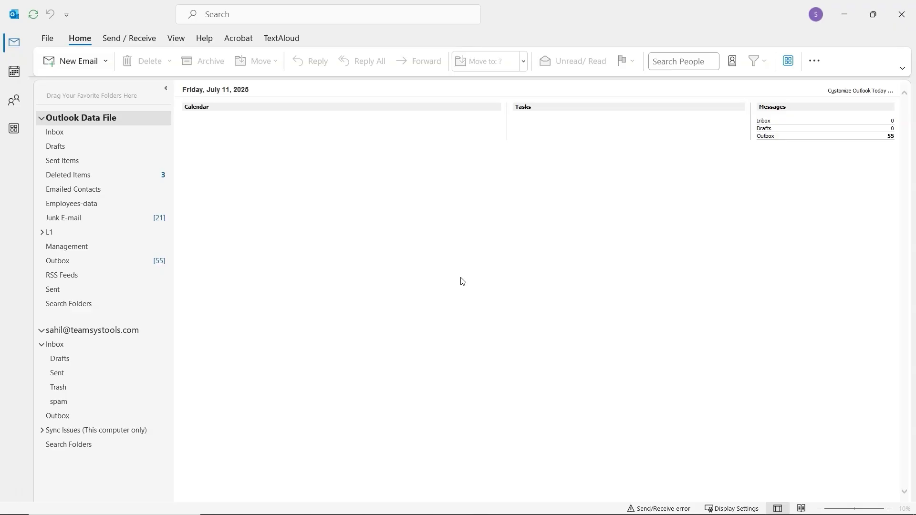
- Permanently empty the Deleted Items folder
{"action": "left_click", "coordinate": [108, 176]}
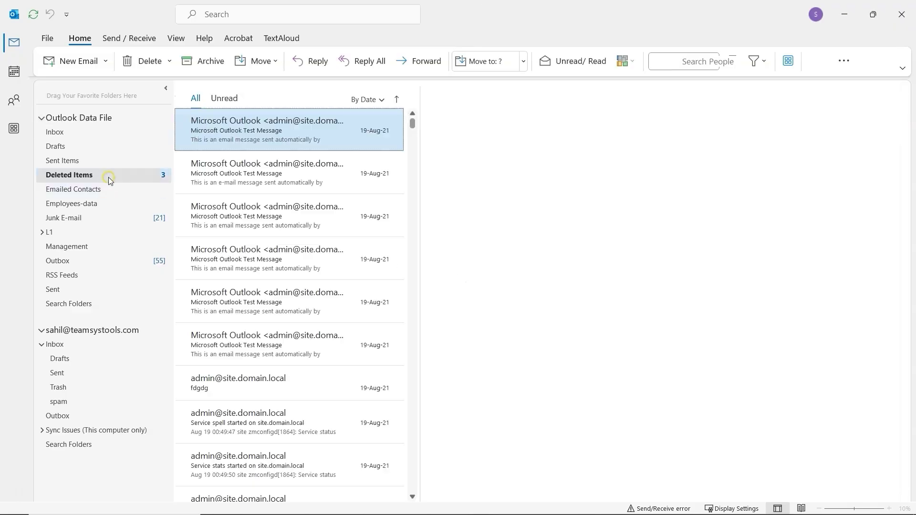
{"action": "right_click", "coordinate": [108, 176]}
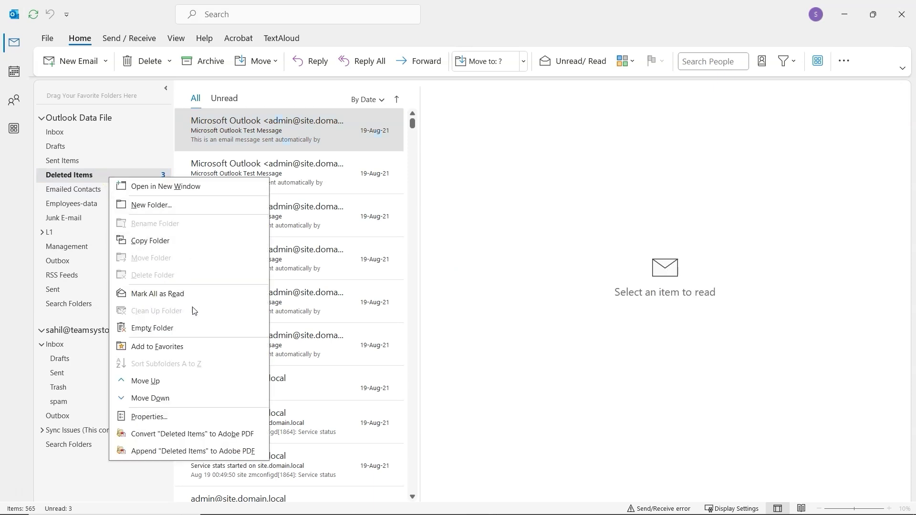
{"action": "left_click", "coordinate": [200, 332]}
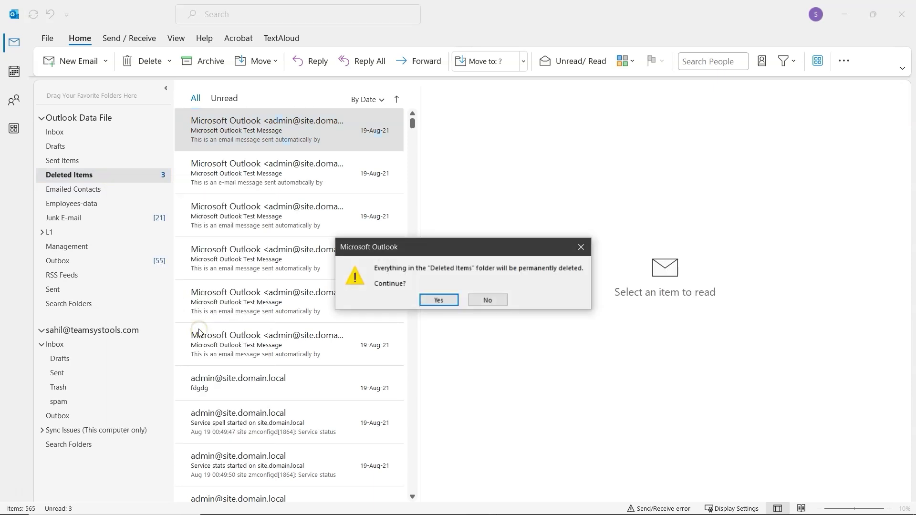
{"action": "left_click", "coordinate": [441, 304]}
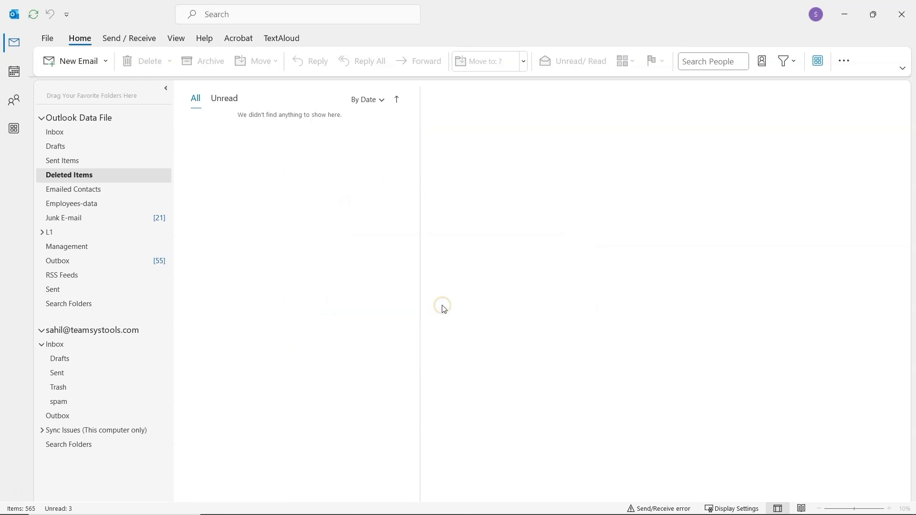
- Permanently empty the Junk E-mail folder
{"action": "left_click", "coordinate": [104, 220]}
{"action": "right_click", "coordinate": [105, 220]}
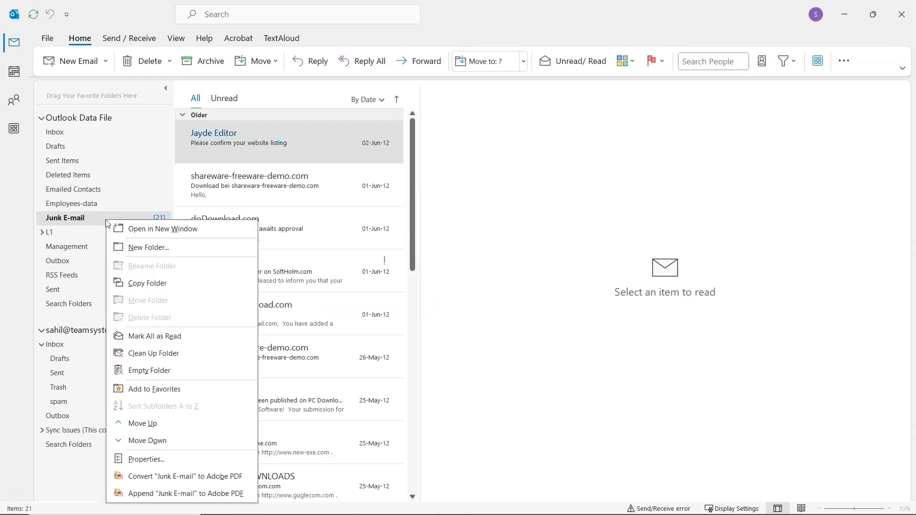
{"action": "left_click", "coordinate": [199, 371]}
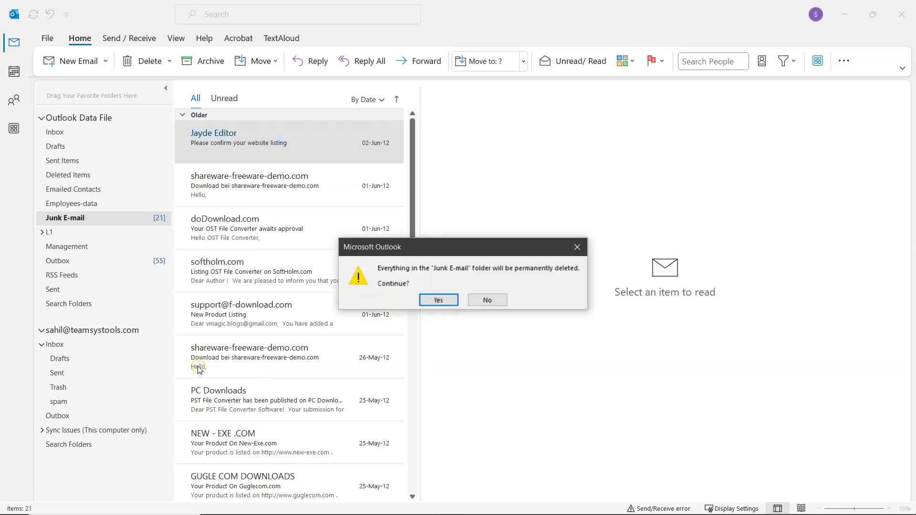
{"action": "left_click", "coordinate": [439, 301]}
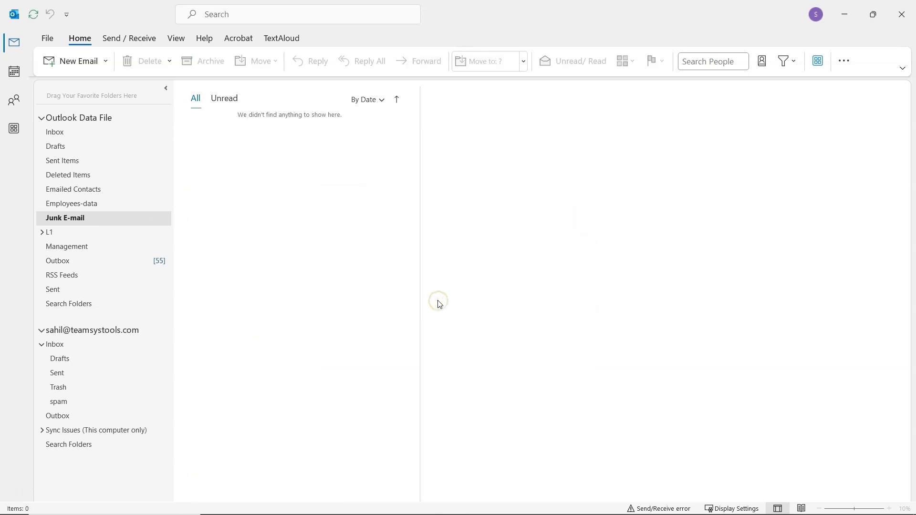
- Enable 'Empty Deleted Items folders when exiting Outlook' in the Advanced options
{"action": "left_click", "coordinate": [50, 38]}
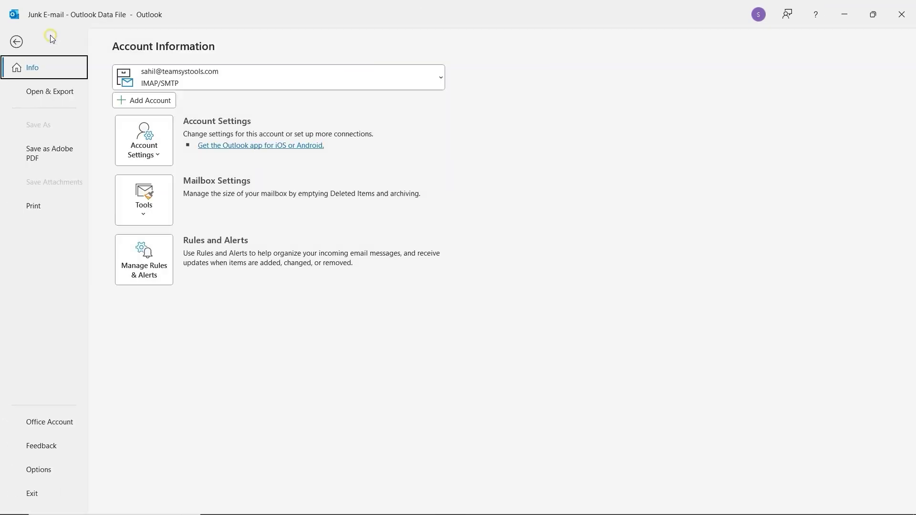
{"action": "left_click", "coordinate": [57, 466]}
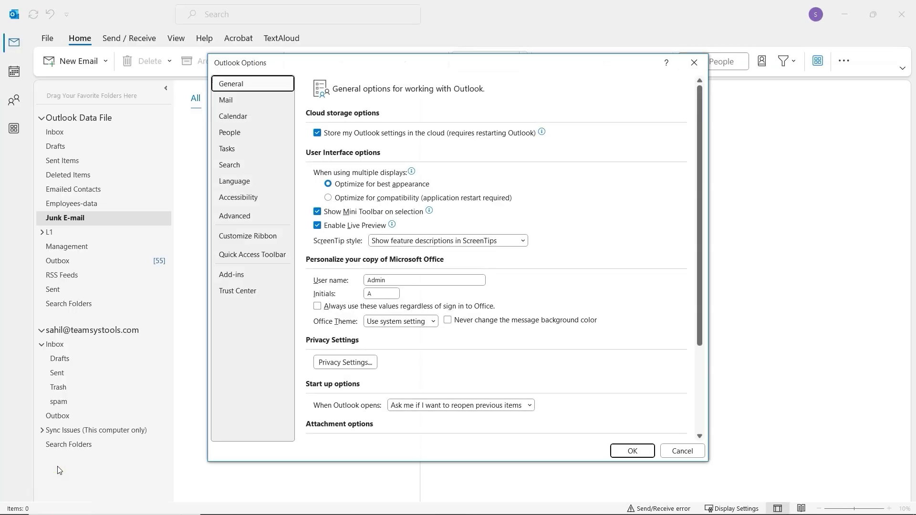
{"action": "left_click", "coordinate": [256, 223]}
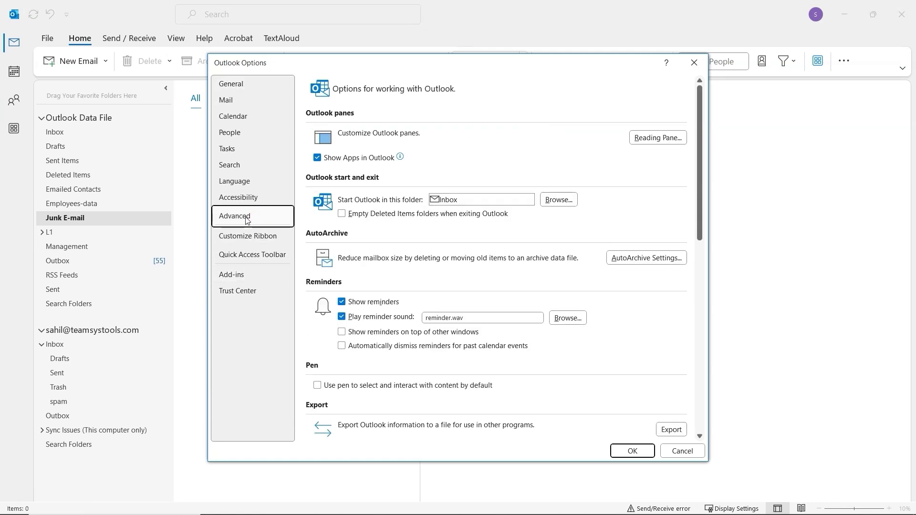
{"action": "left_click", "coordinate": [342, 214]}
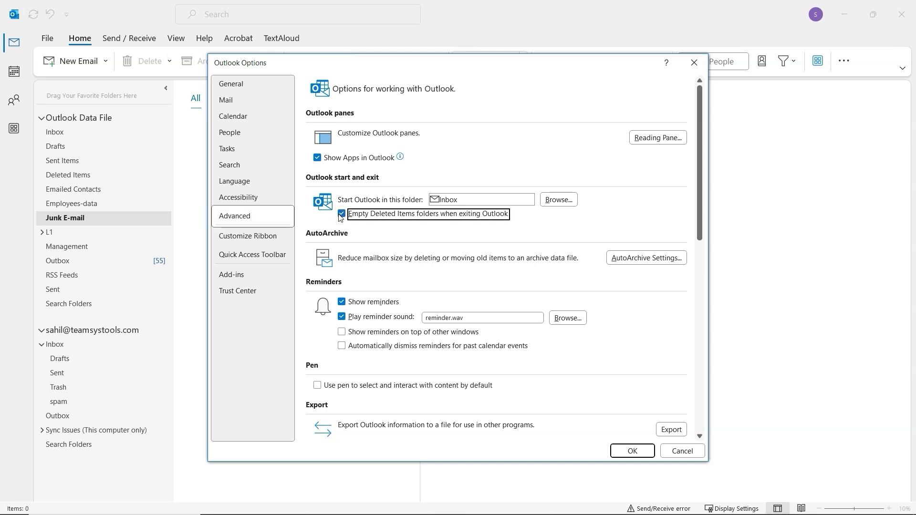
{"action": "left_click", "coordinate": [634, 451]}
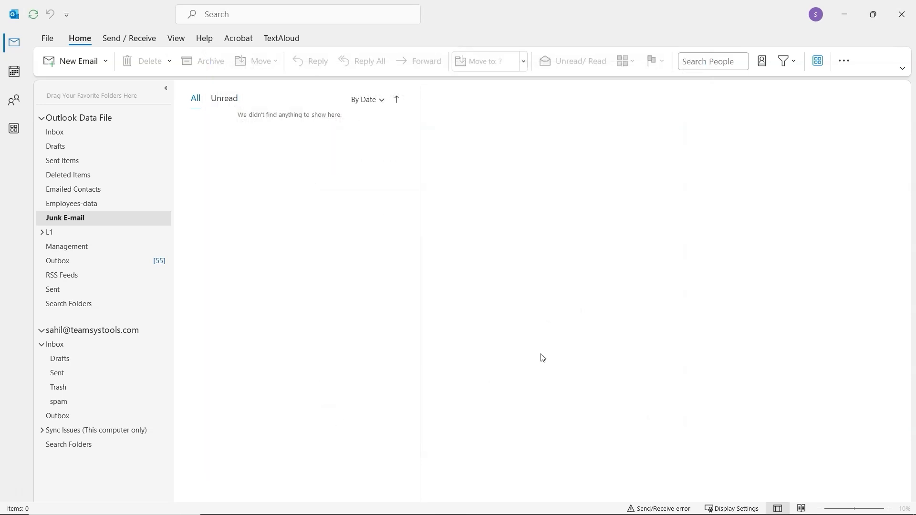
- Turn on 'Permanently delete suspected junk email' in Junk E-mail Options and apply it
{"action": "left_click", "coordinate": [80, 41]}
{"action": "left_click", "coordinate": [843, 60]}
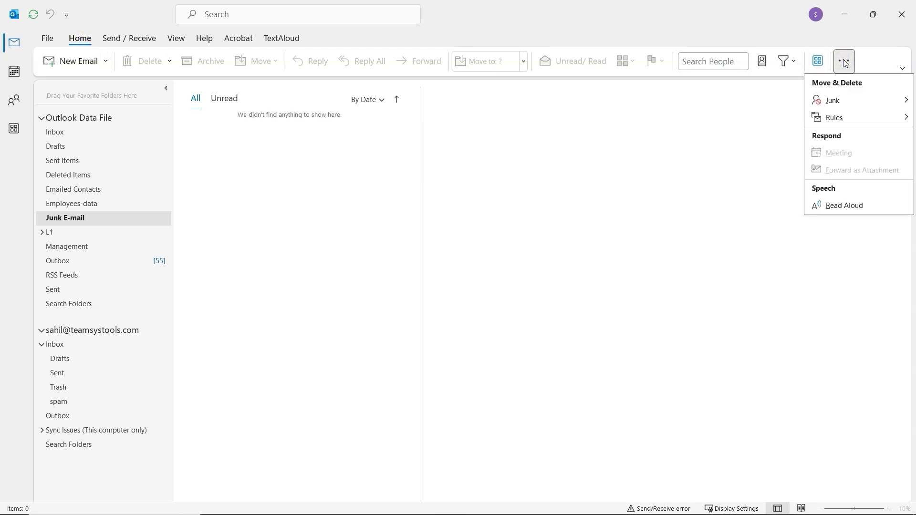
{"action": "mouse_move", "coordinate": [850, 101]}
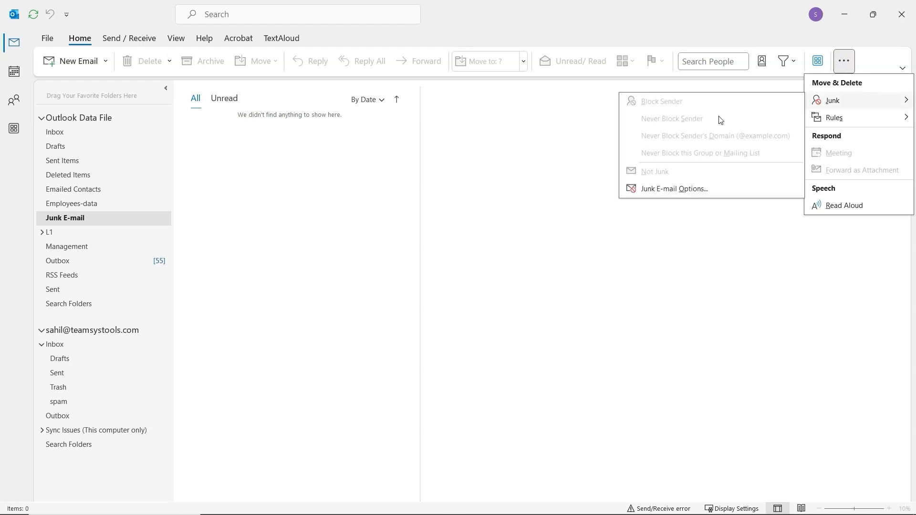
{"action": "left_click", "coordinate": [674, 189]}
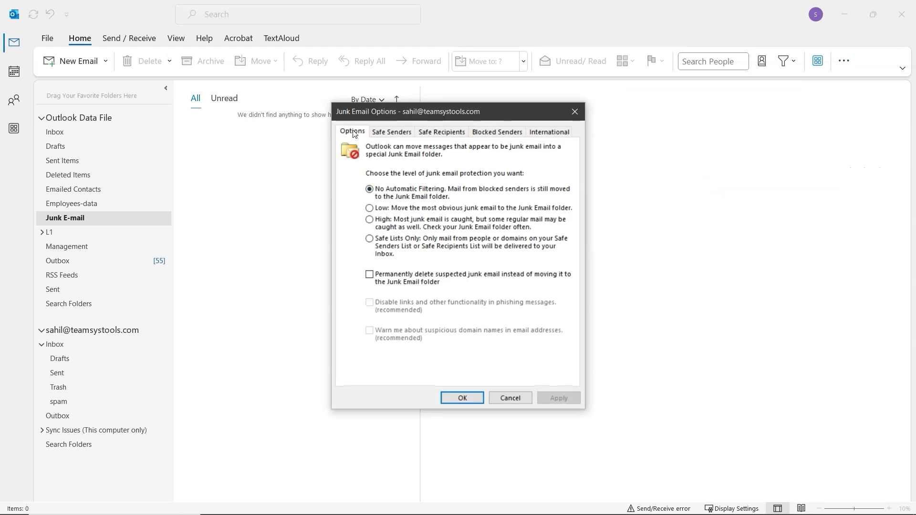
{"action": "left_click", "coordinate": [370, 276]}
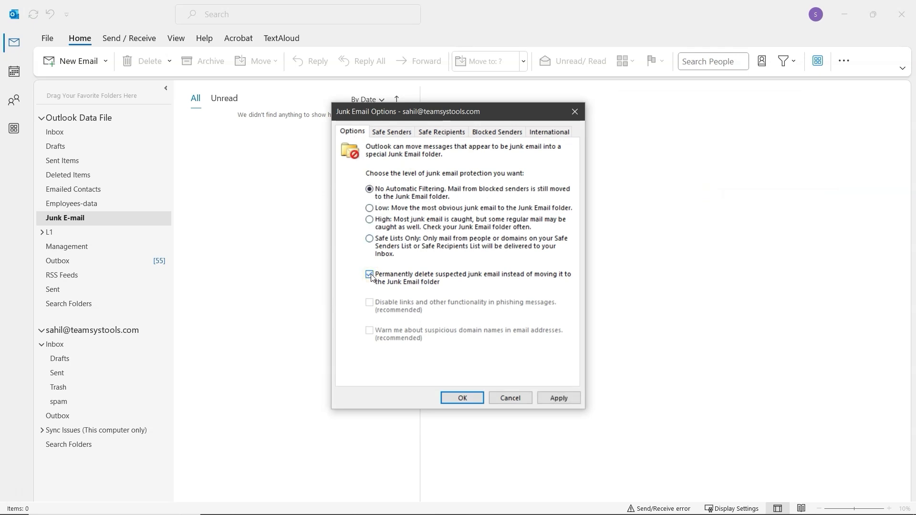
{"action": "left_click", "coordinate": [548, 396]}
{"action": "left_click", "coordinate": [461, 397]}
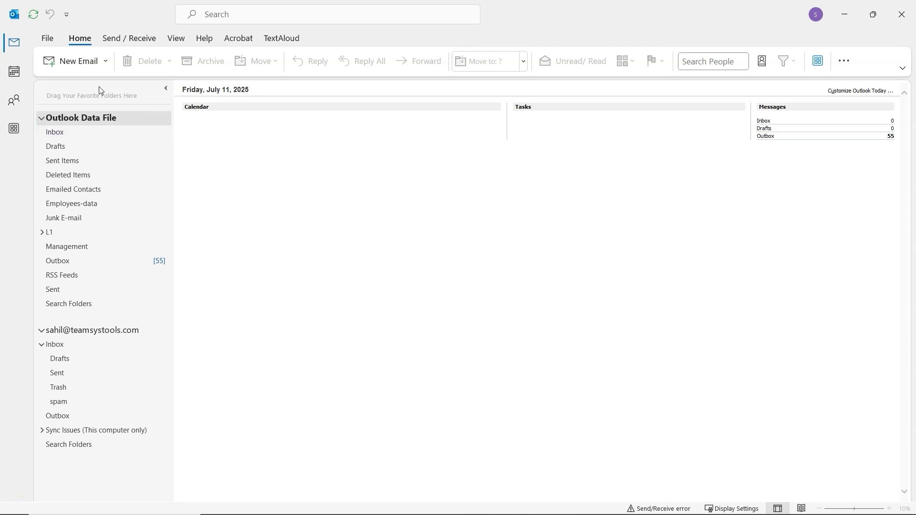
{"action": "left_click", "coordinate": [48, 38]}
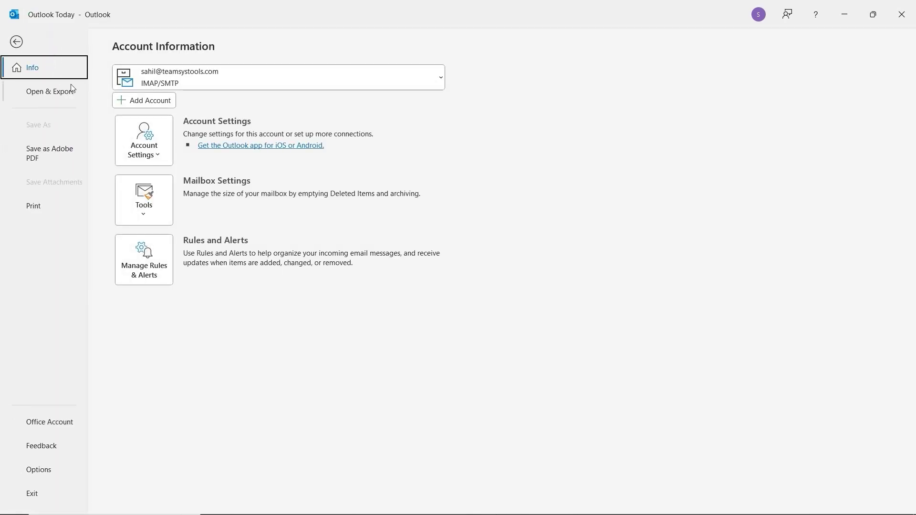
{"action": "left_click", "coordinate": [141, 205]}
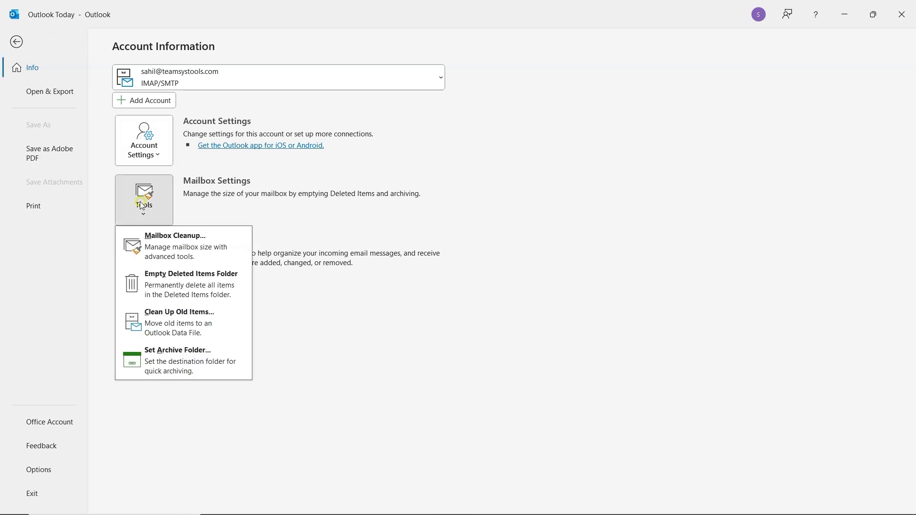
{"action": "left_click", "coordinate": [184, 248]}
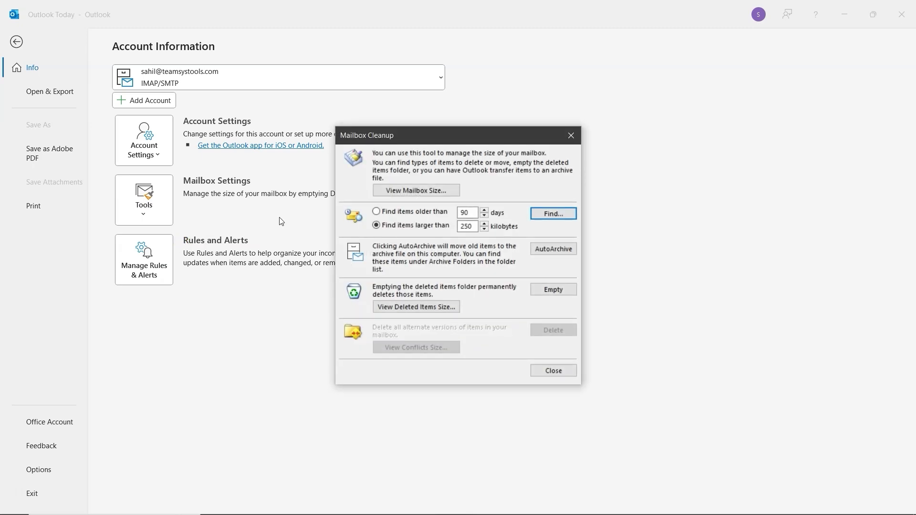
{"action": "left_click", "coordinate": [404, 190]}
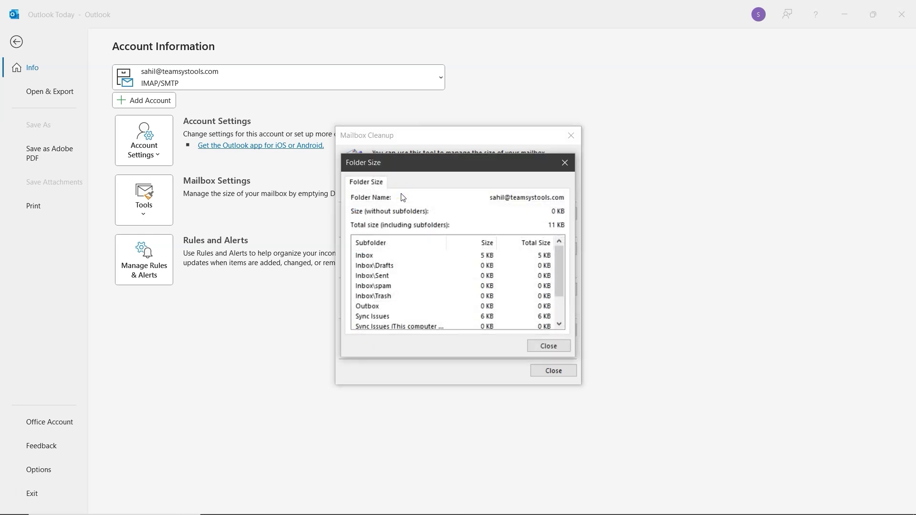
{"action": "left_click", "coordinate": [564, 163]}
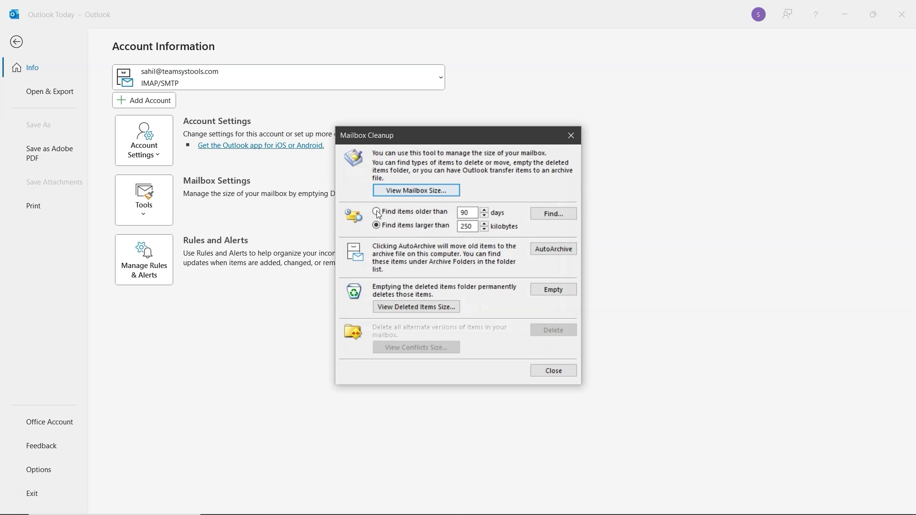
{"action": "double_click", "coordinate": [469, 211]}
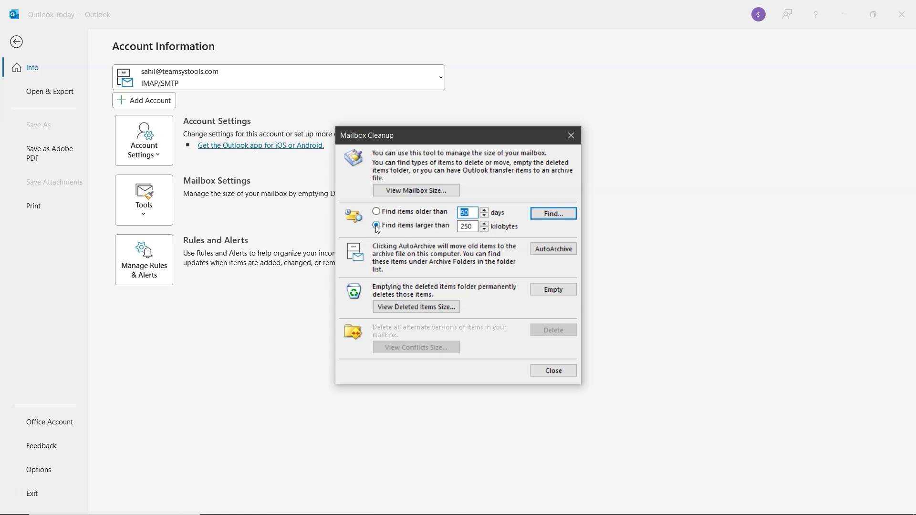
{"action": "double_click", "coordinate": [468, 227]}
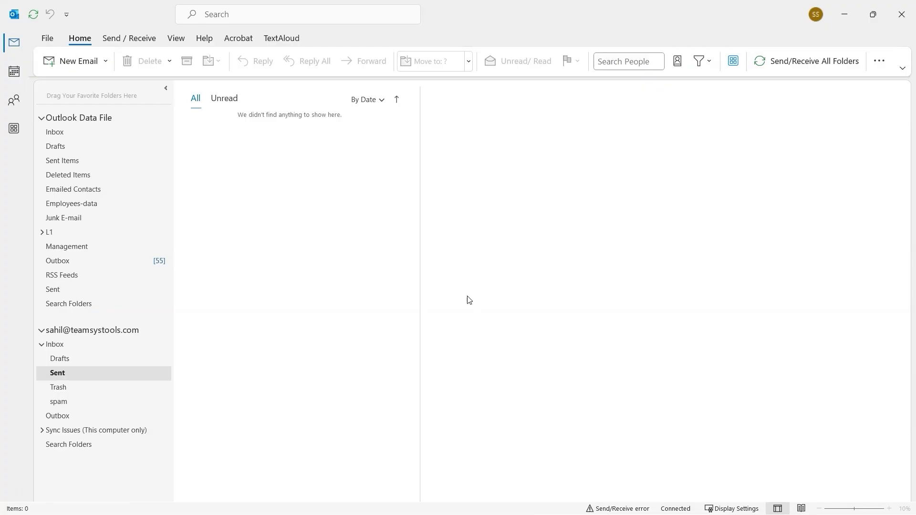
- Set AutoArchive to run every 5 days, cleaning out items older than 12 months
{"action": "left_click", "coordinate": [47, 38]}
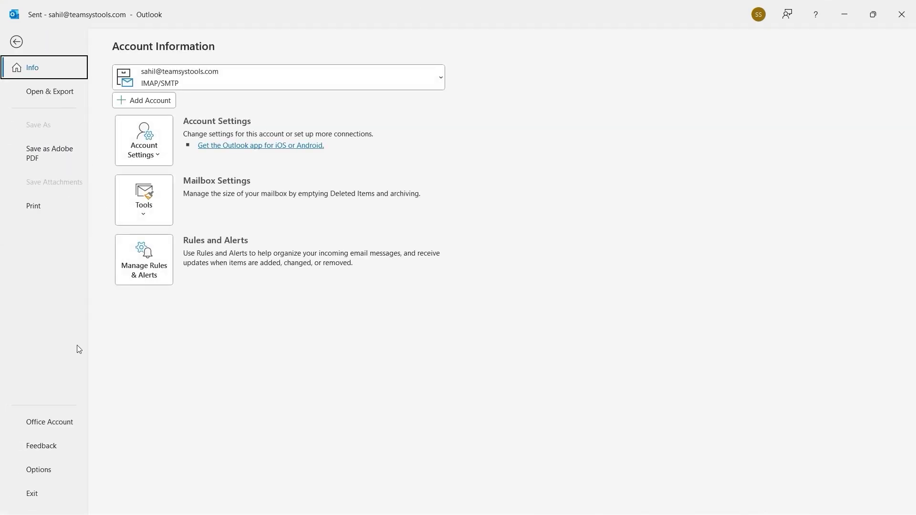
{"action": "left_click", "coordinate": [57, 466]}
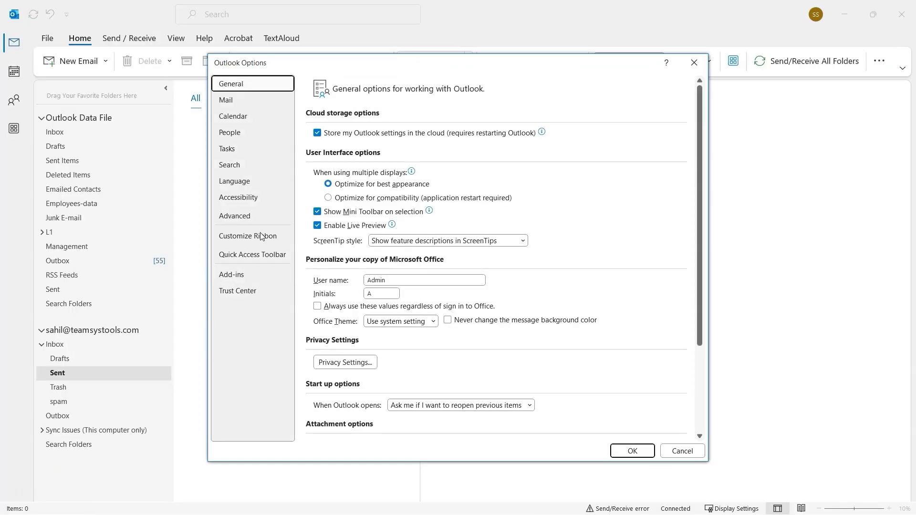
{"action": "left_click", "coordinate": [263, 219]}
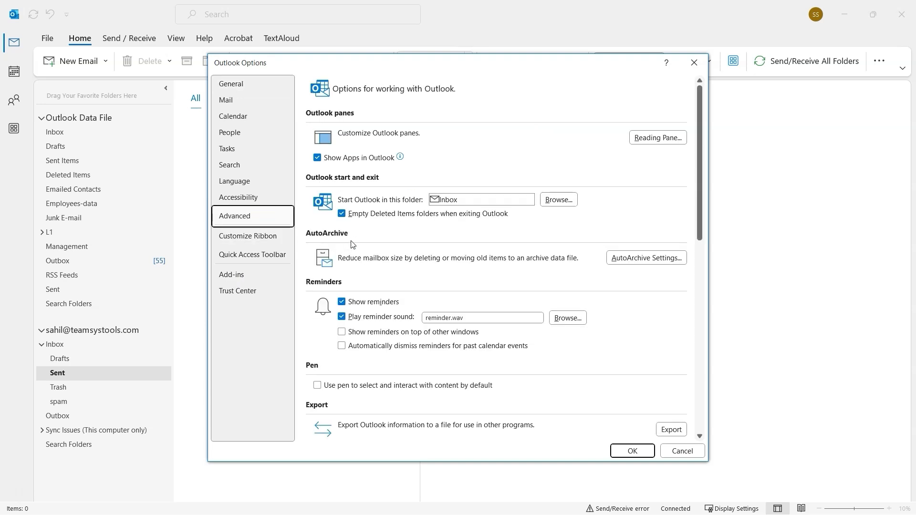
{"action": "left_click", "coordinate": [632, 260]}
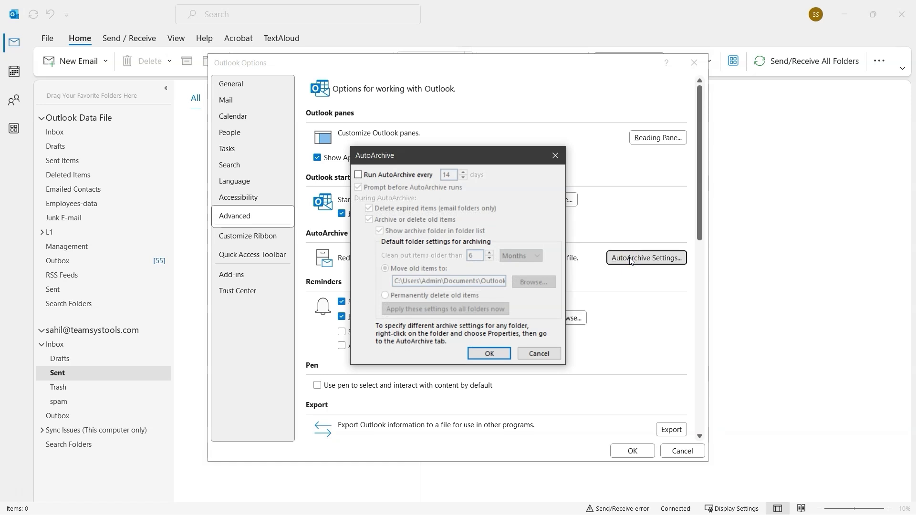
{"action": "left_click", "coordinate": [364, 176]}
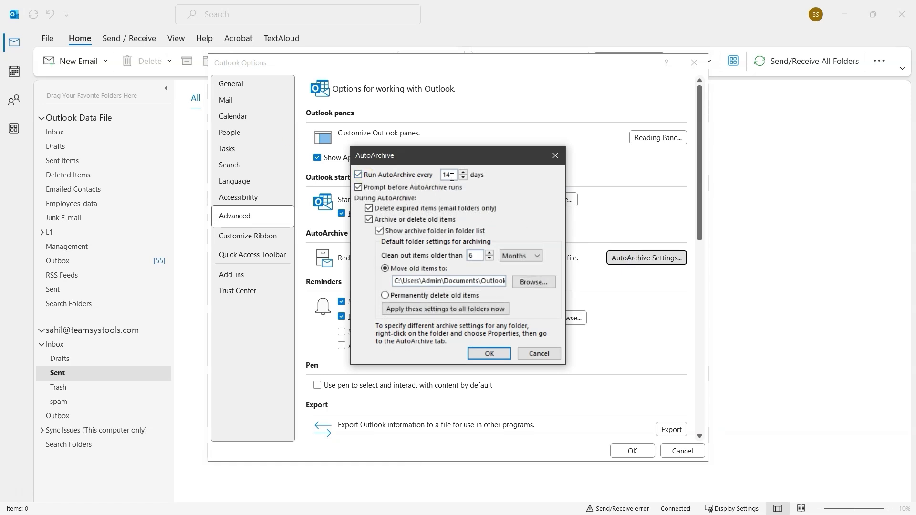
{"action": "double_click", "coordinate": [442, 176]}
{"action": "type", "text": "5"}
{"action": "left_click", "coordinate": [469, 257]}
{"action": "type", "text": "12"}
{"action": "left_click", "coordinate": [510, 256]}
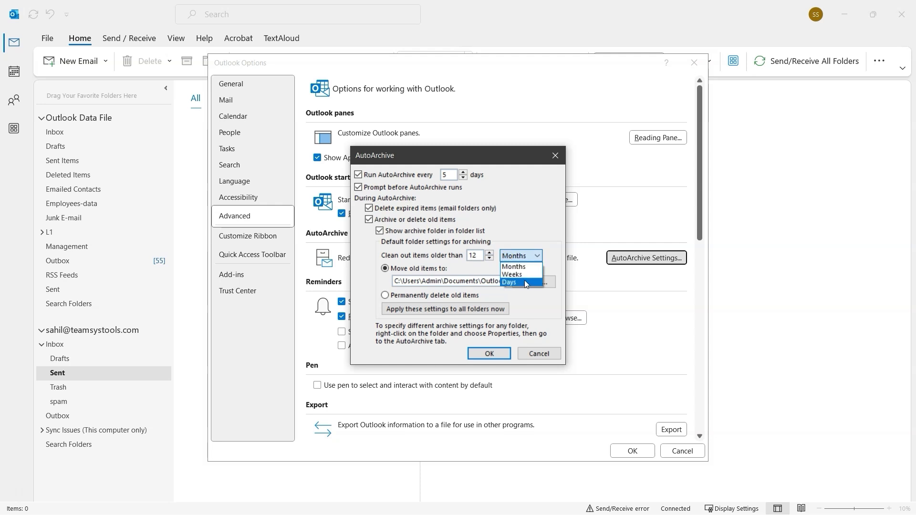
{"action": "left_click", "coordinate": [412, 269]}
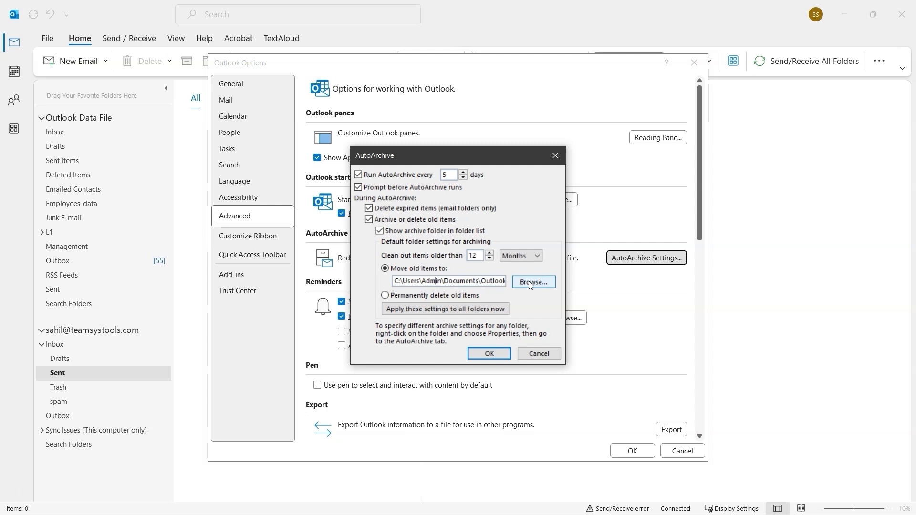
{"action": "left_click", "coordinate": [490, 354]}
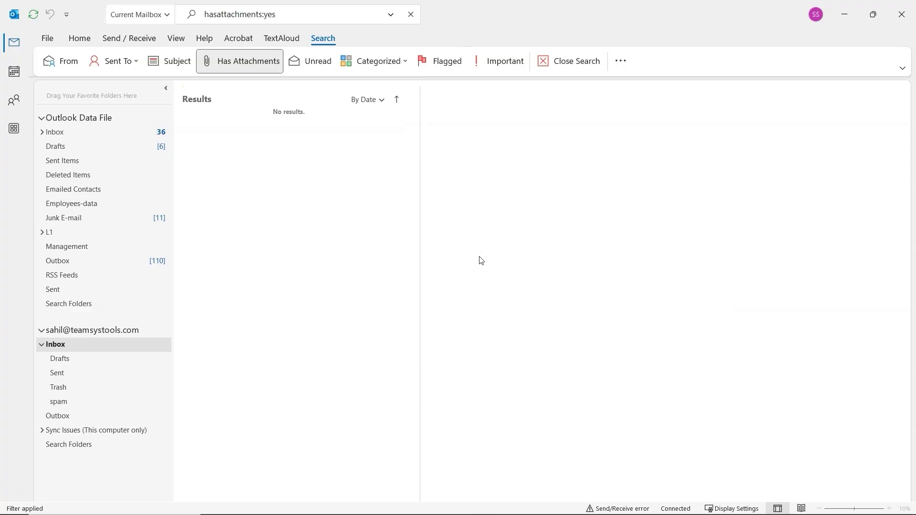
- Search the Outlook Data File Inbox for hasattachments:yes, returning 87 messages
{"action": "left_click", "coordinate": [92, 119]}
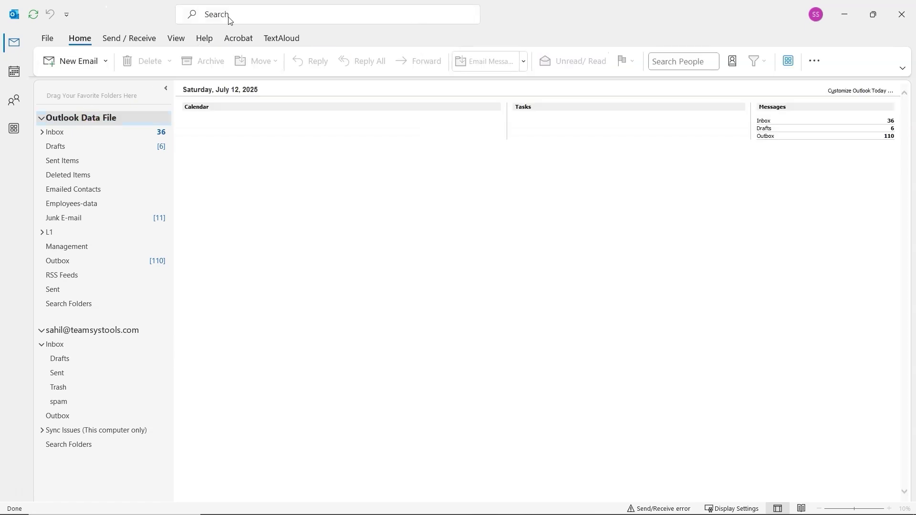
{"action": "left_click", "coordinate": [271, 17]}
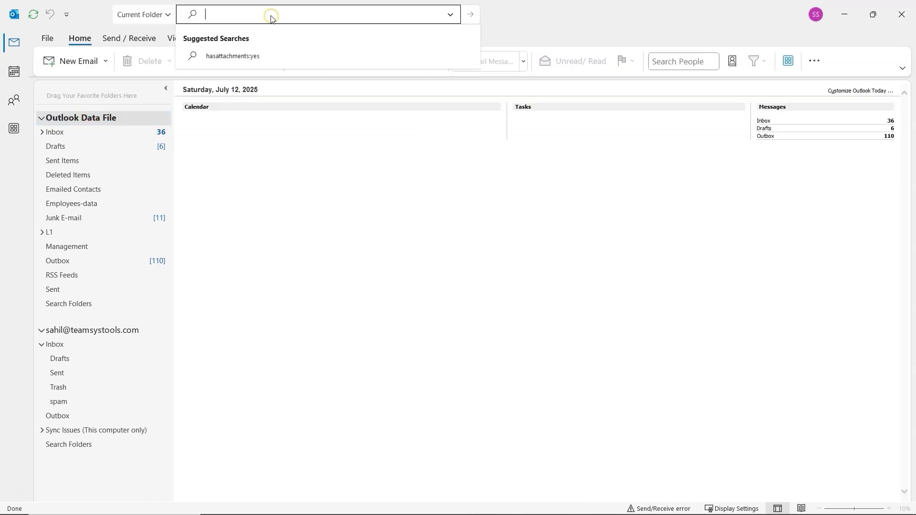
{"action": "left_click", "coordinate": [281, 56]}
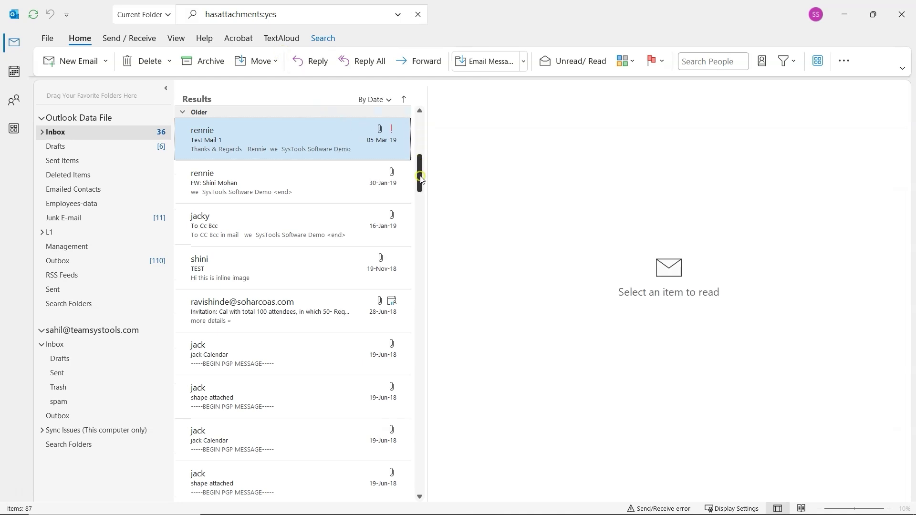
{"action": "left_click_drag", "start_coordinate": [418, 165], "coordinate": [419, 301]}
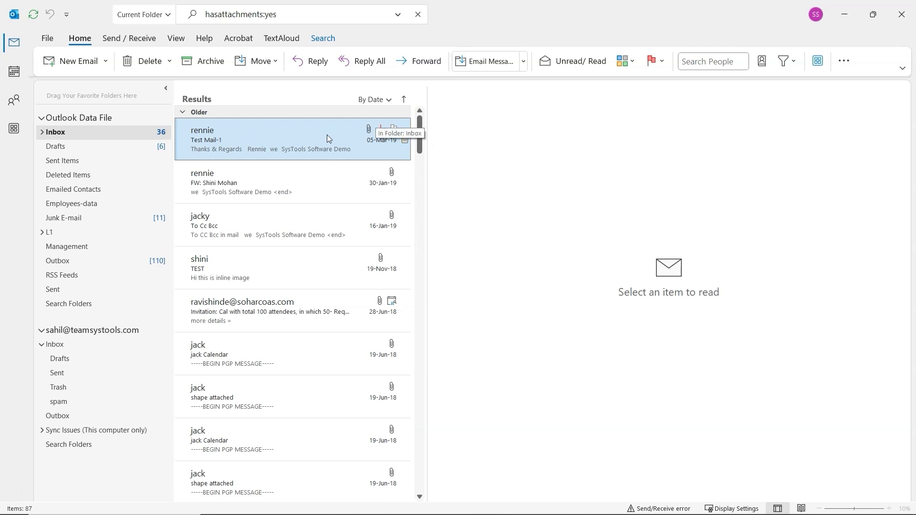
- Save both Test Mail-1 attachments into the File folder on Local Disk (E:)
{"action": "left_click", "coordinate": [47, 39]}
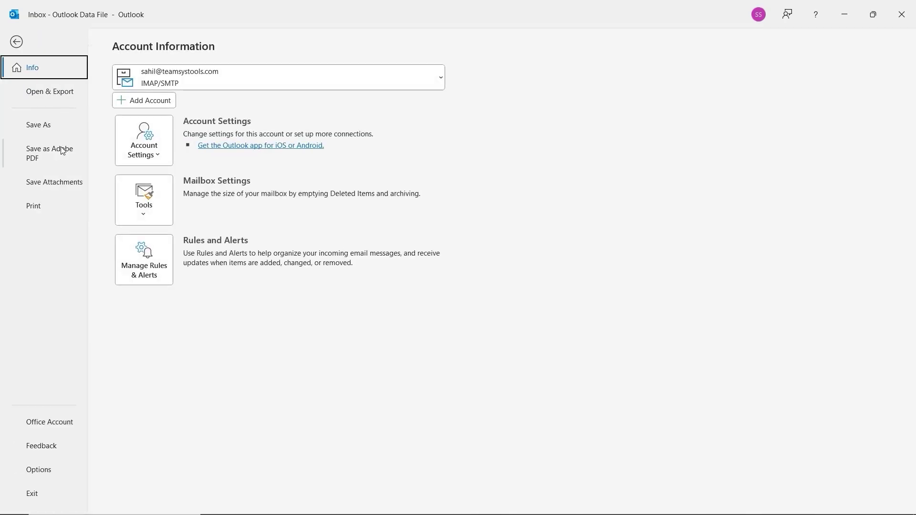
{"action": "left_click", "coordinate": [60, 183]}
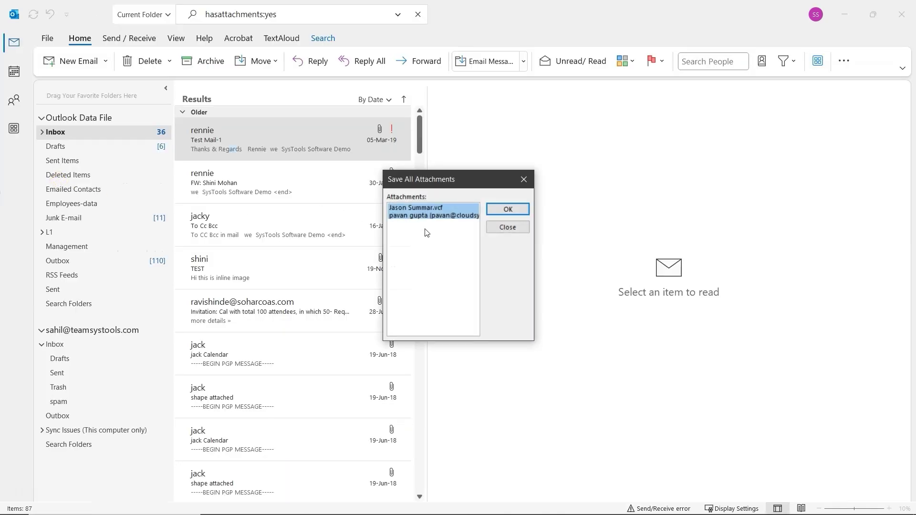
{"action": "left_click", "coordinate": [418, 216]}
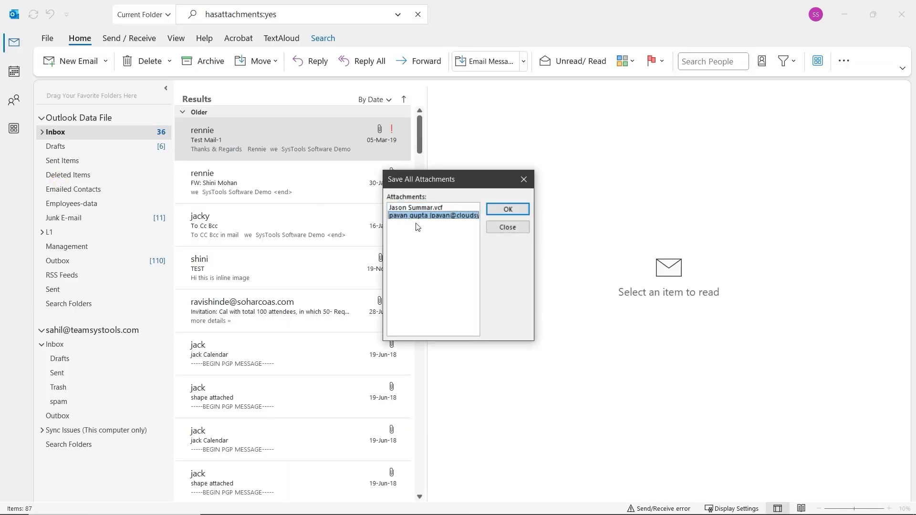
{"action": "left_click", "coordinate": [414, 210], "text": "shift"}
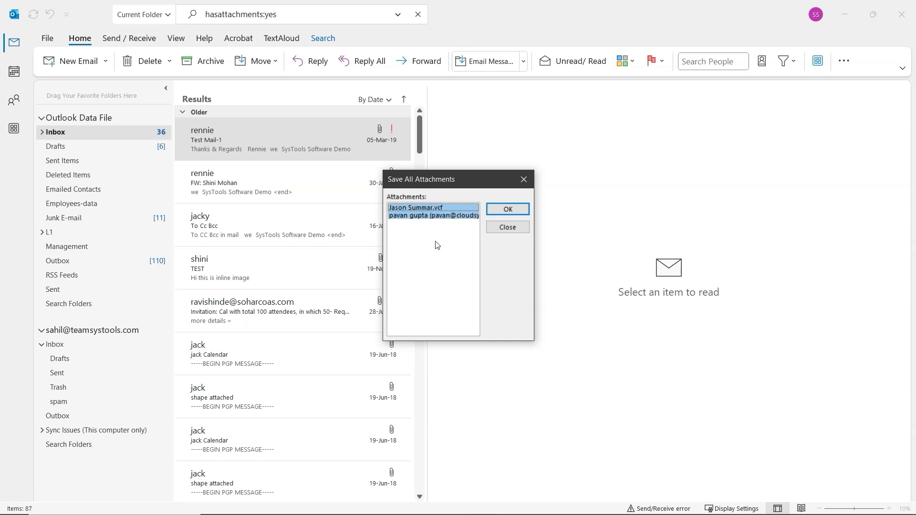
{"action": "left_click", "coordinate": [514, 209]}
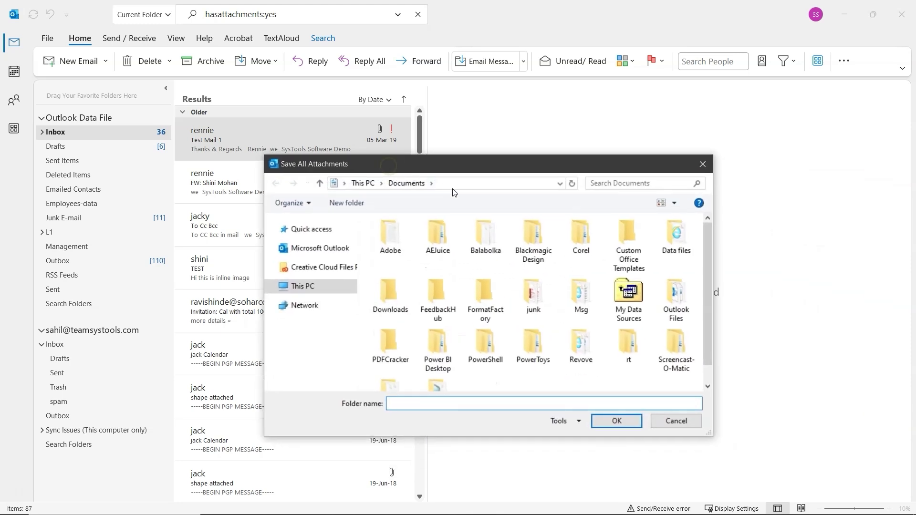
{"action": "left_click", "coordinate": [616, 421]}
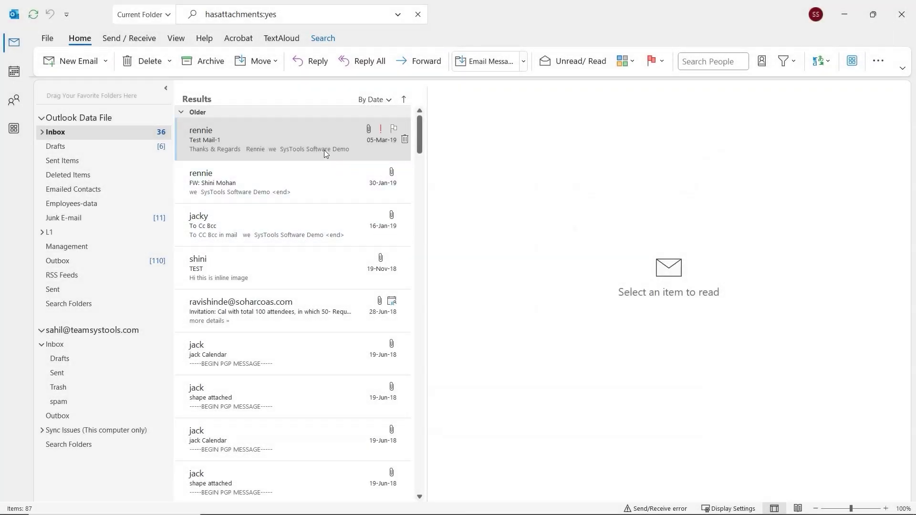
- Open Test Mail-1 and remove the contact card and the remaining attachment
{"action": "left_click", "coordinate": [319, 145]}
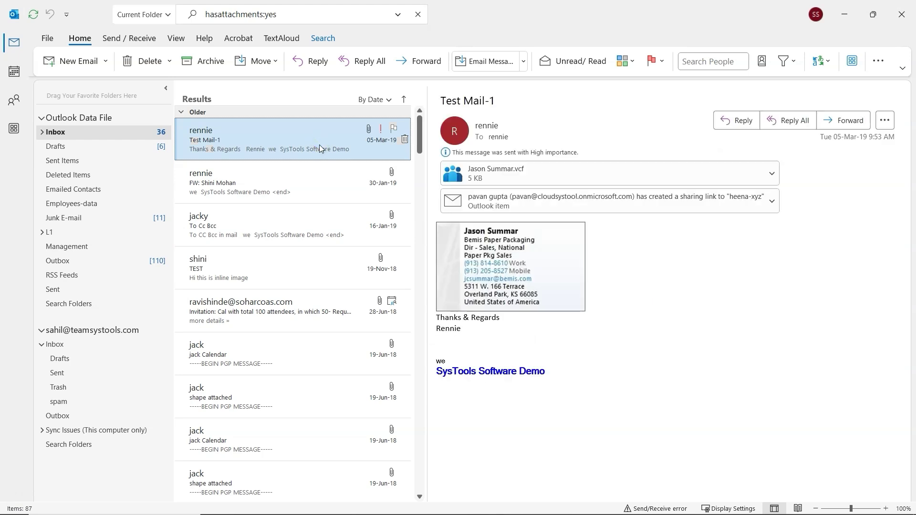
{"action": "right_click", "coordinate": [549, 167]}
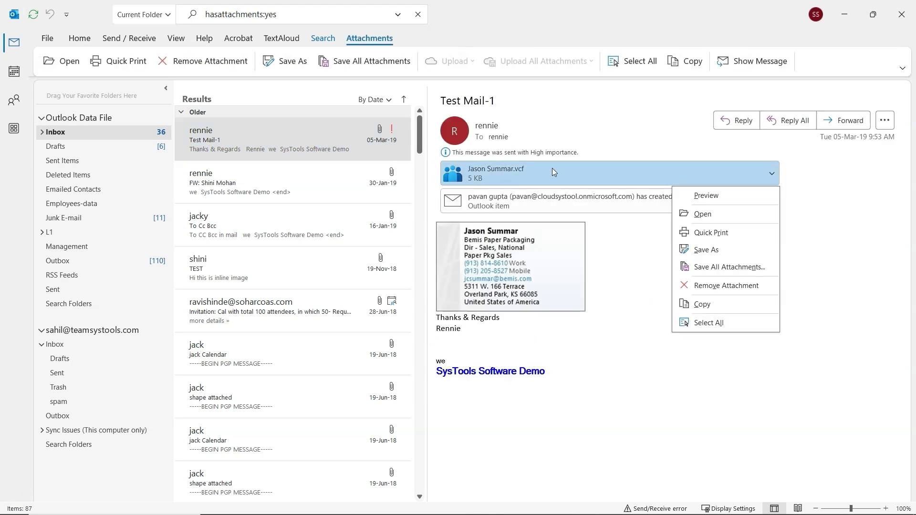
{"action": "left_click", "coordinate": [711, 286]}
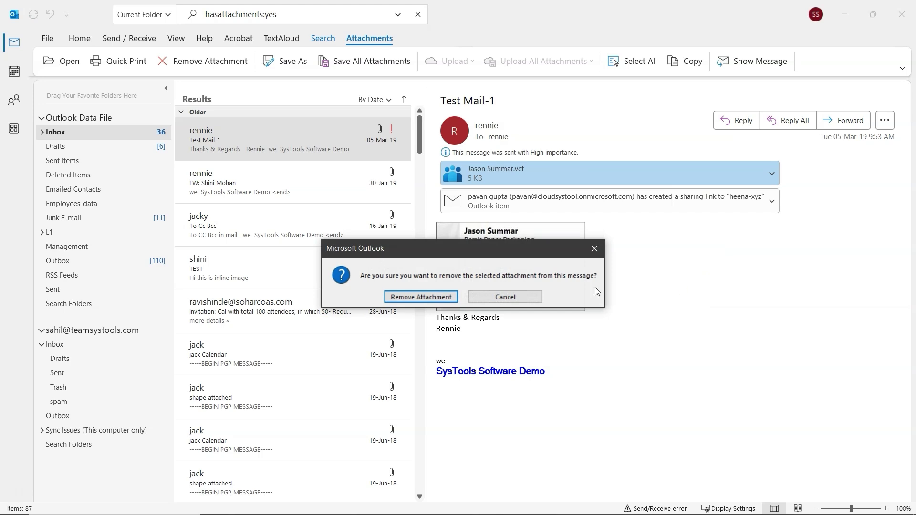
{"action": "left_click", "coordinate": [428, 296]}
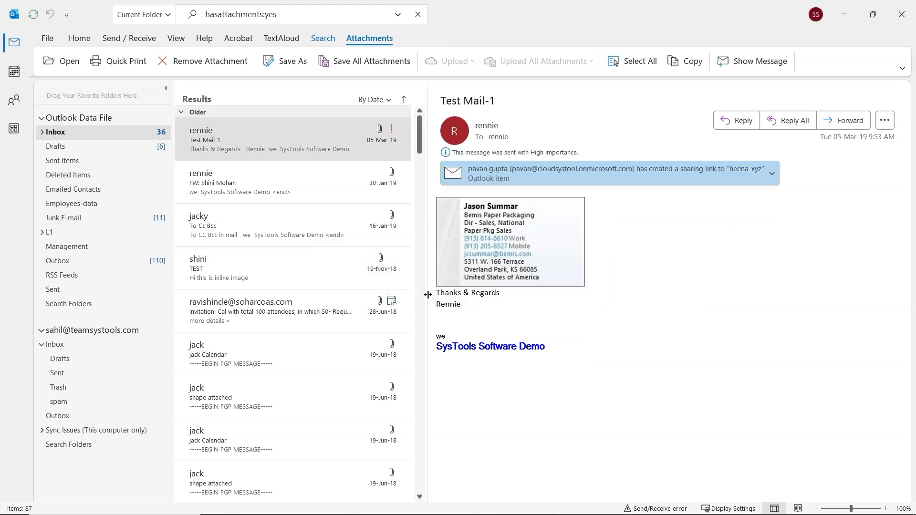
{"action": "left_click", "coordinate": [771, 174]}
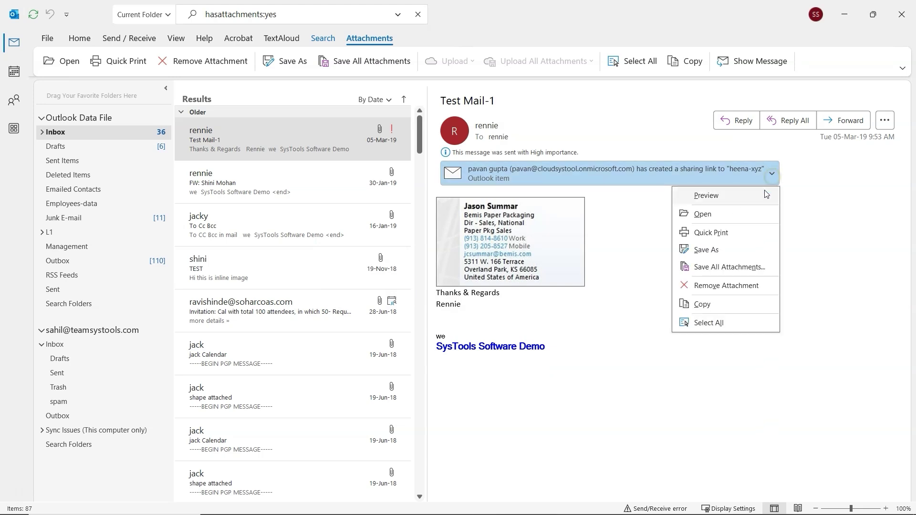
{"action": "left_click", "coordinate": [741, 285]}
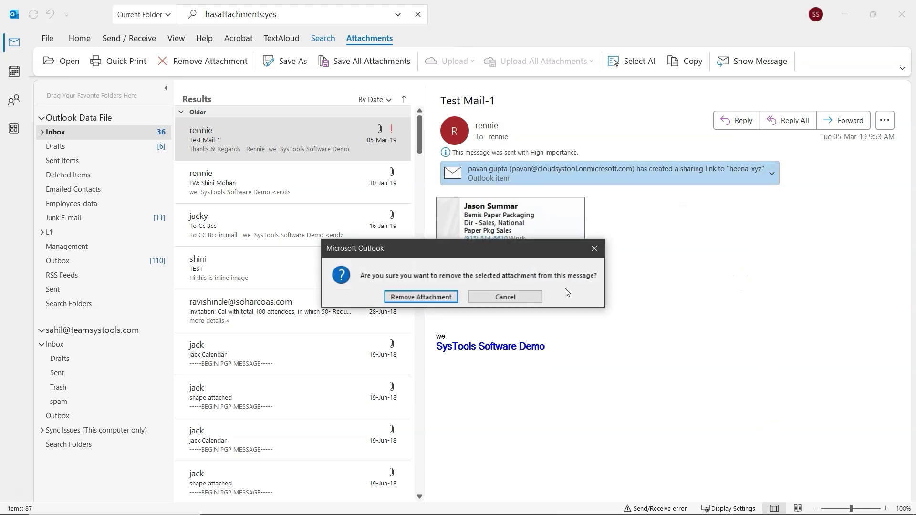
{"action": "left_click", "coordinate": [420, 297]}
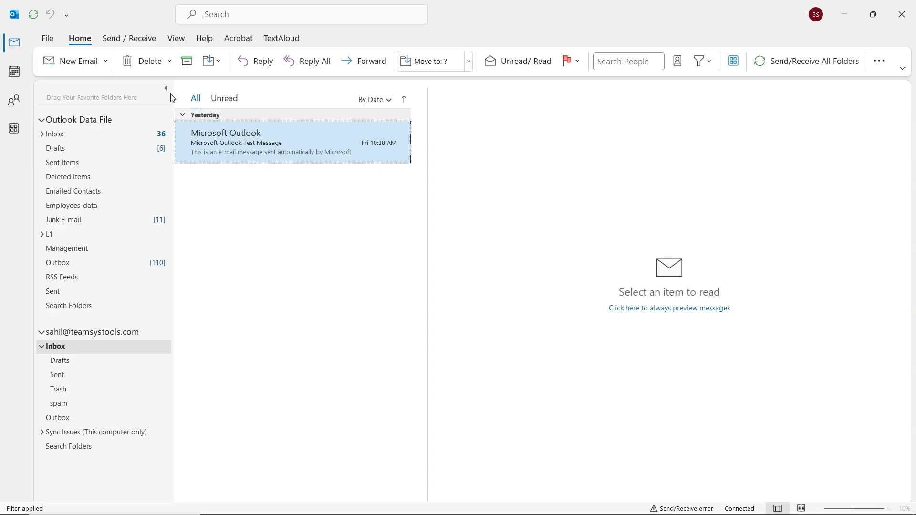
- Run Compact Now on the Outlook Data File from the Account Settings Data Files list
{"action": "left_click", "coordinate": [56, 38]}
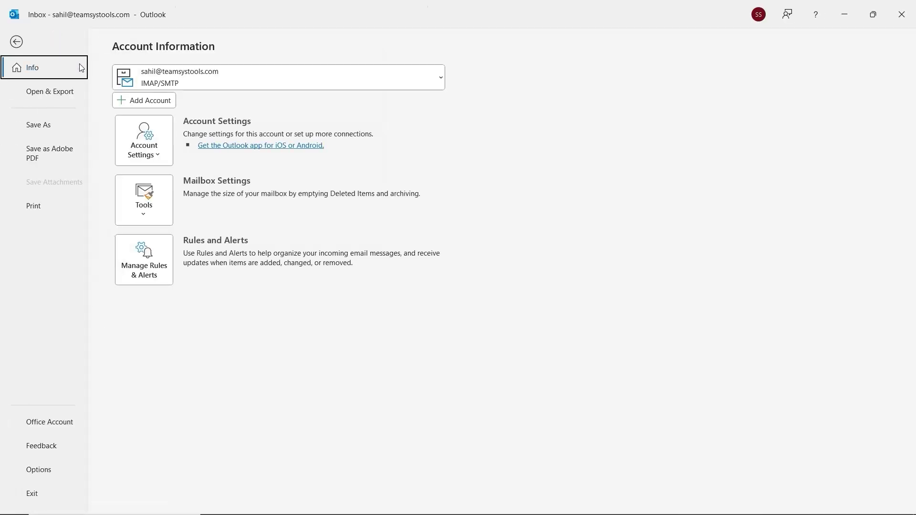
{"action": "left_click", "coordinate": [150, 160]}
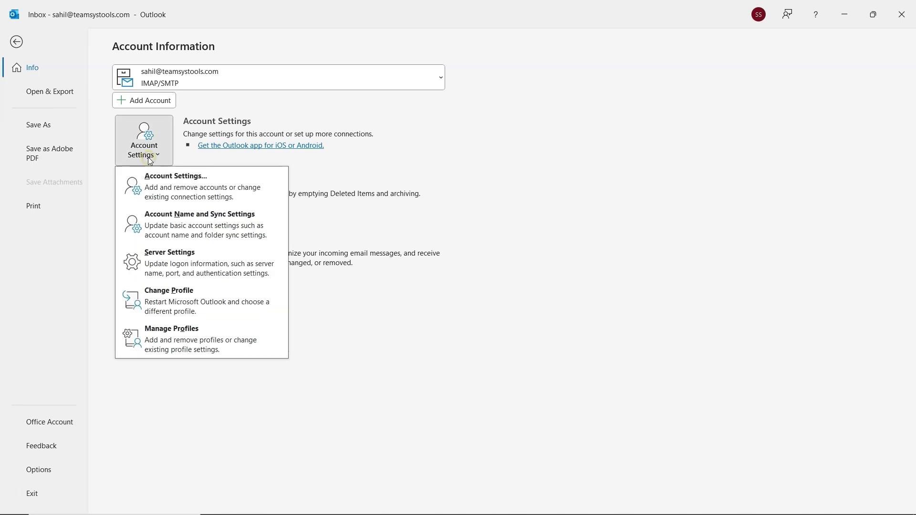
{"action": "left_click", "coordinate": [185, 195]}
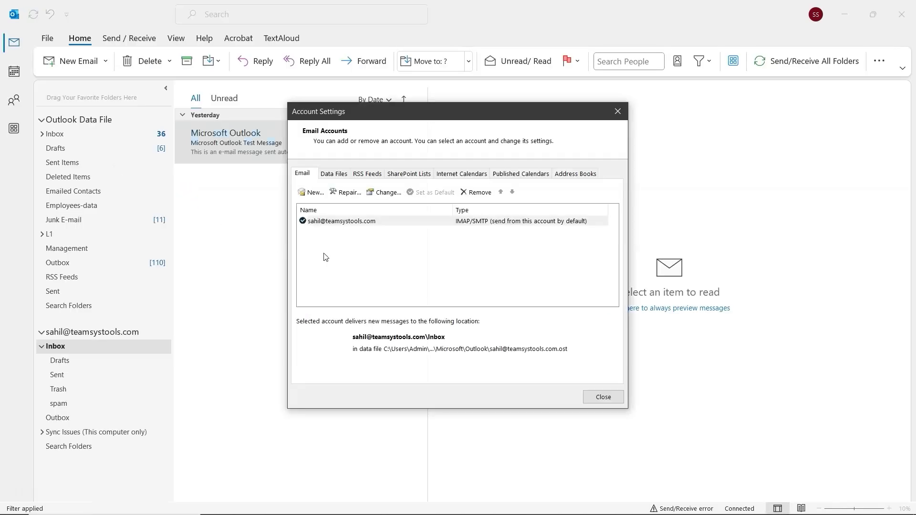
{"action": "left_click", "coordinate": [333, 174]}
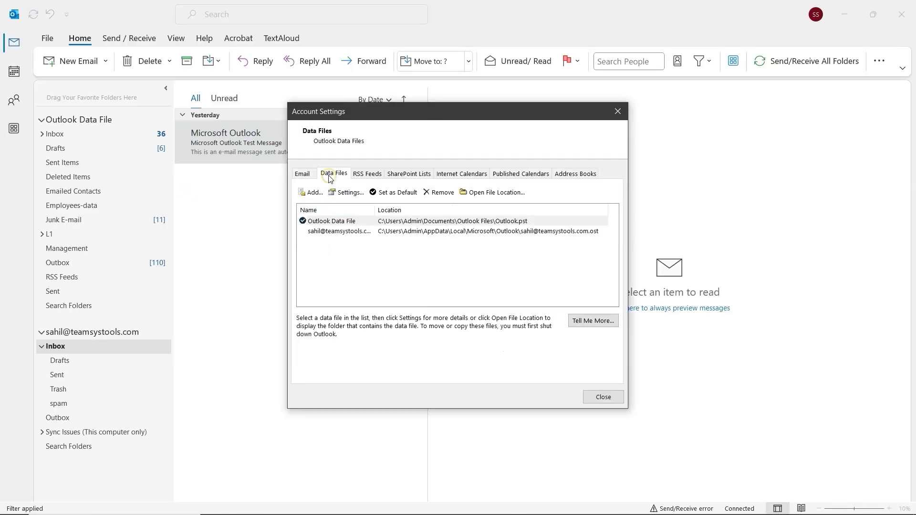
{"action": "left_click", "coordinate": [347, 222]}
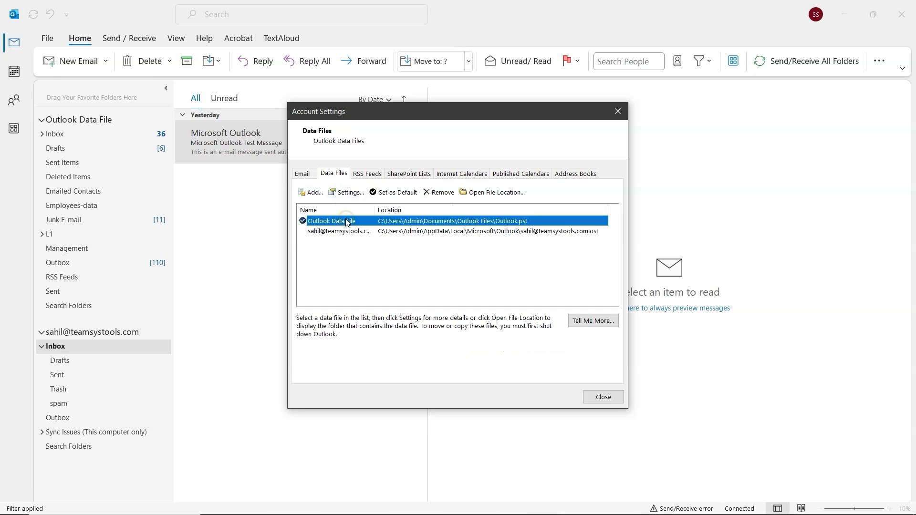
{"action": "left_click", "coordinate": [345, 193]}
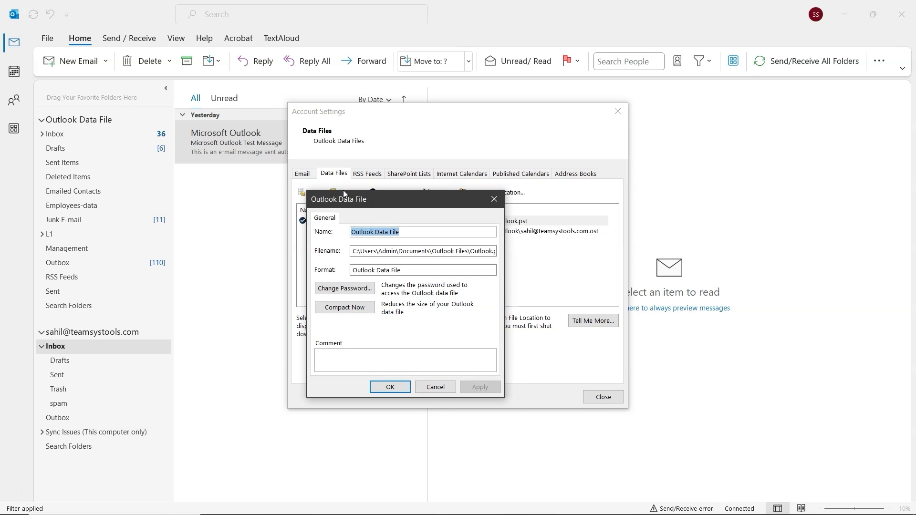
{"action": "left_click", "coordinate": [351, 307]}
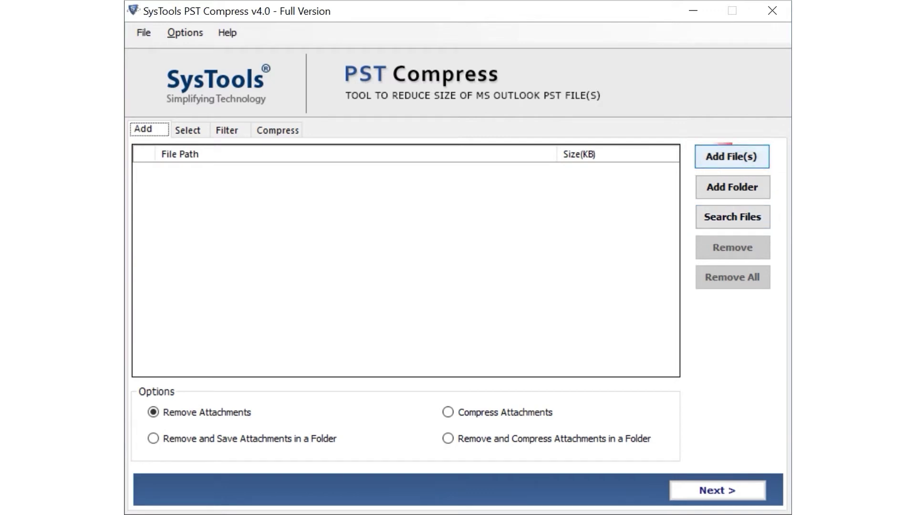
- Add outlookPST.pst and outlookpstfile.pst from E:\Files\PST File to the compression list
{"action": "key", "text": "Return"}
{"action": "left_click", "coordinate": [337, 181]}
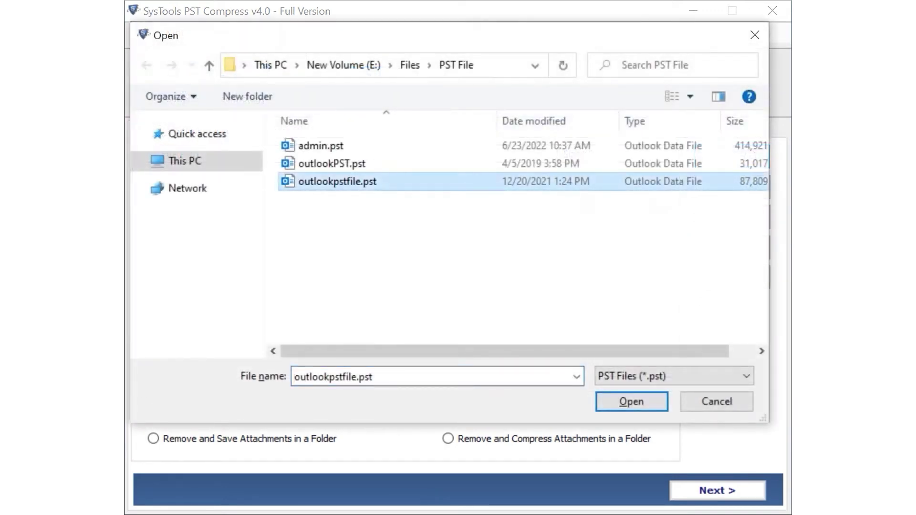
{"action": "left_click", "coordinate": [332, 163], "text": "ctrl"}
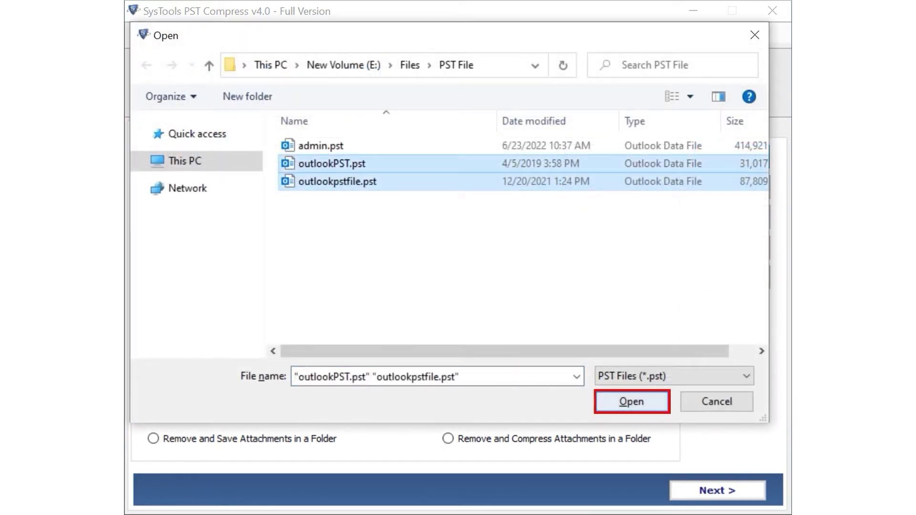
{"action": "key", "text": "Return"}
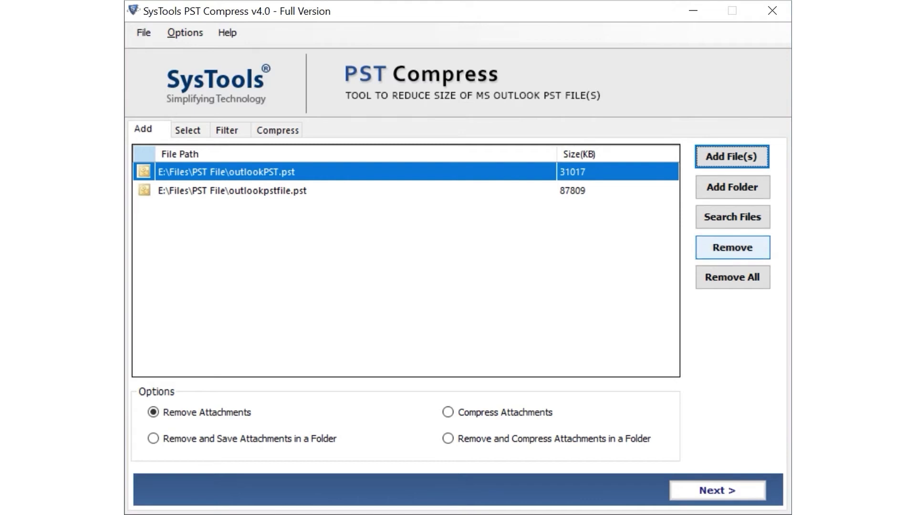
- Remove outlookPST.pst from the list and choose 'Remove and Compress Attachments in a Folder'
{"action": "left_click", "coordinate": [733, 247]}
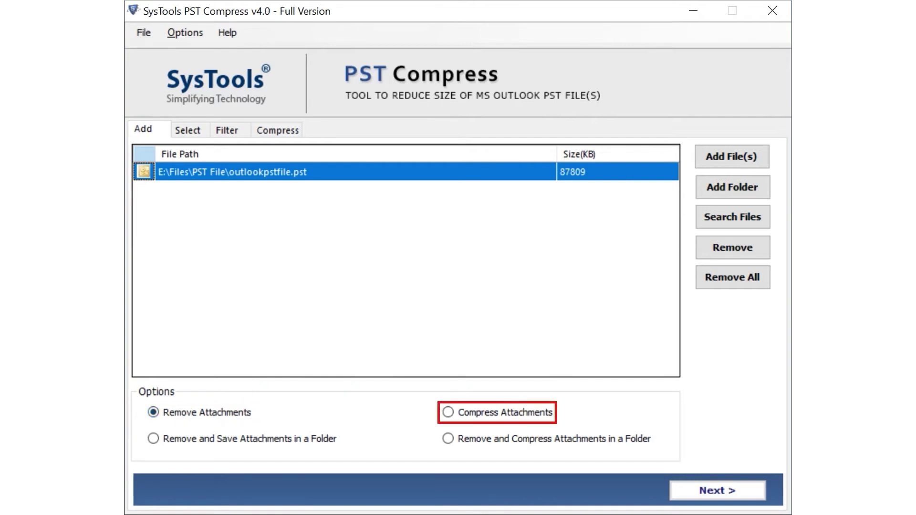
{"action": "left_click", "coordinate": [447, 413]}
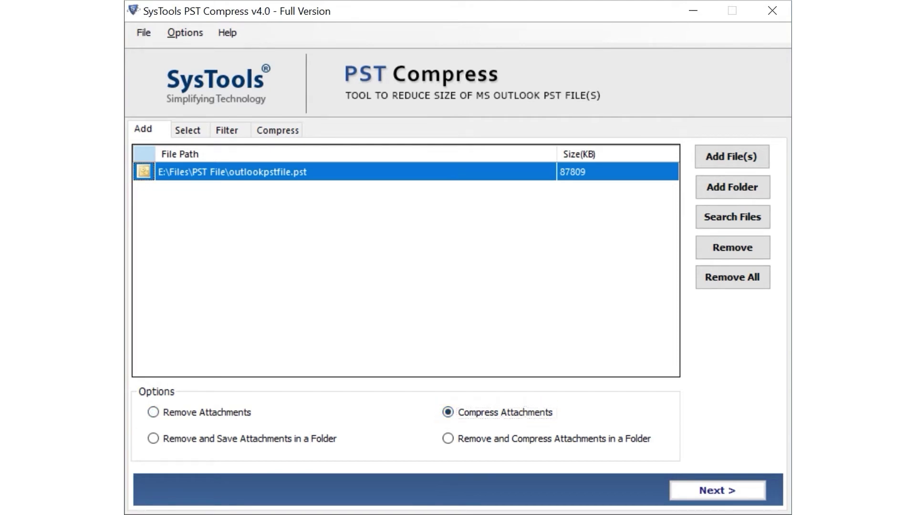
{"action": "left_click", "coordinate": [153, 439]}
{"action": "left_click", "coordinate": [448, 439]}
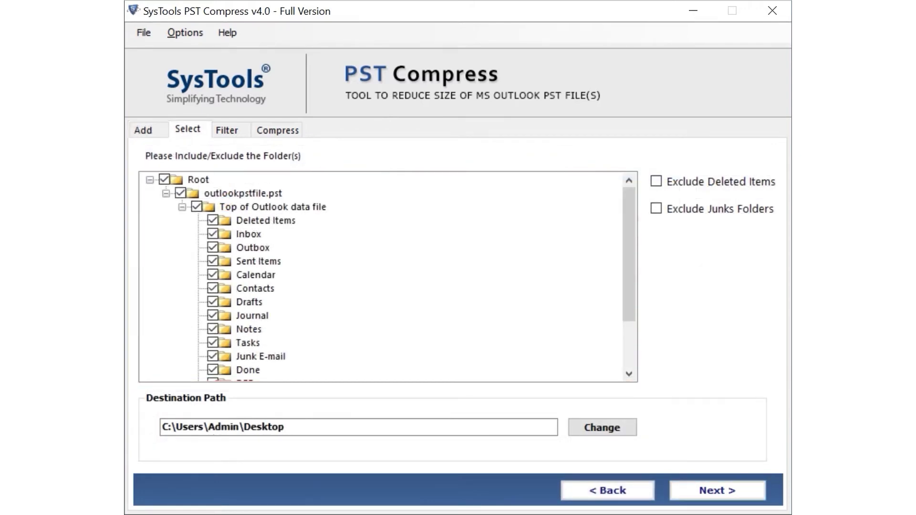
- Send the output to a new 'Output Files' folder created on the Desktop
{"action": "left_click", "coordinate": [198, 179]}
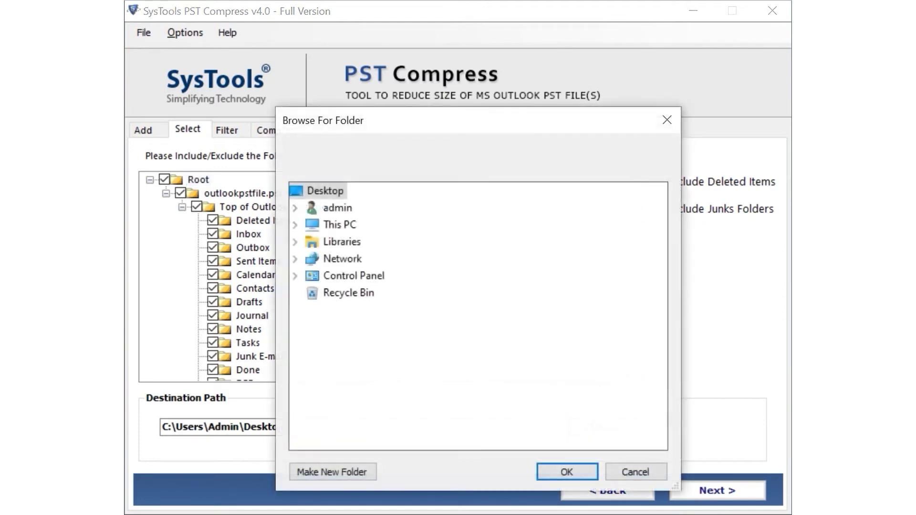
{"action": "key", "text": "alt+m"}
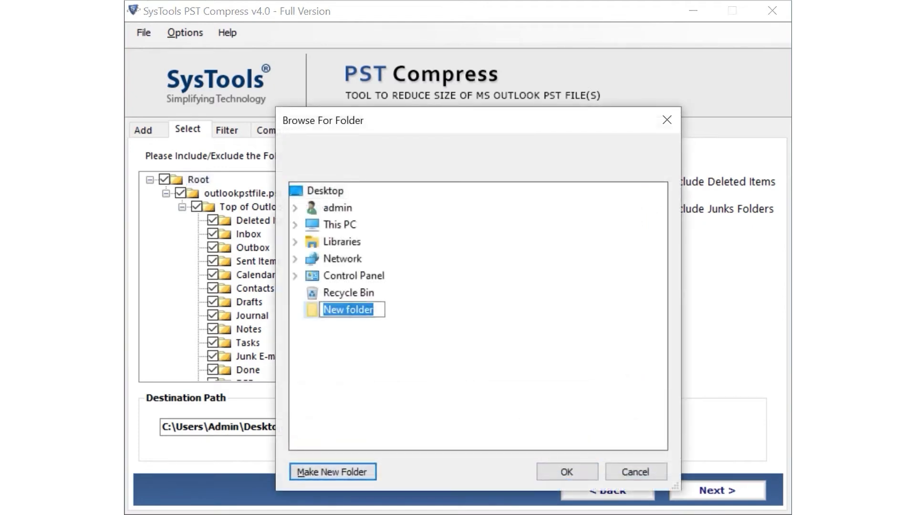
{"action": "key", "text": "BackSpace"}
{"action": "type", "text": "Output Files"}
{"action": "key", "text": "Return"}
{"action": "key", "text": "Return"}
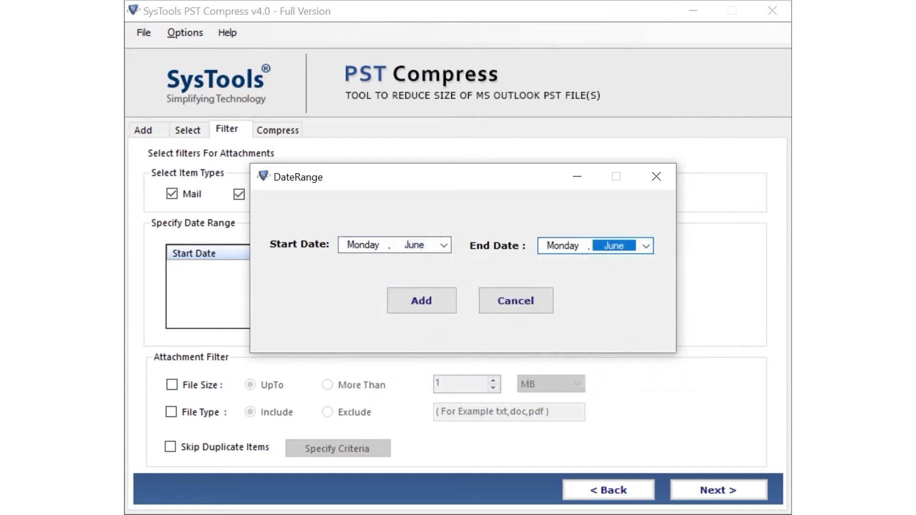
- Add the 6/27/2022 date range and filter attachments larger than 2 MB
{"action": "key", "text": "Return"}
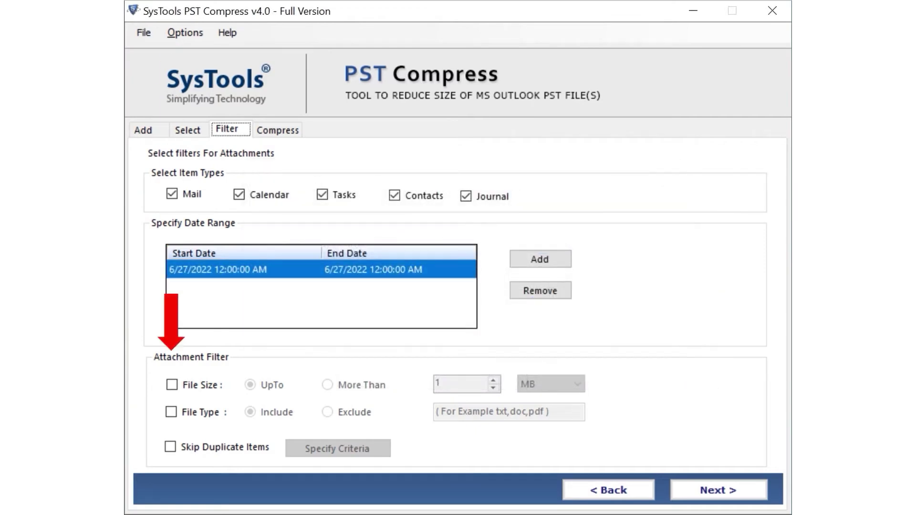
{"action": "left_click", "coordinate": [172, 384]}
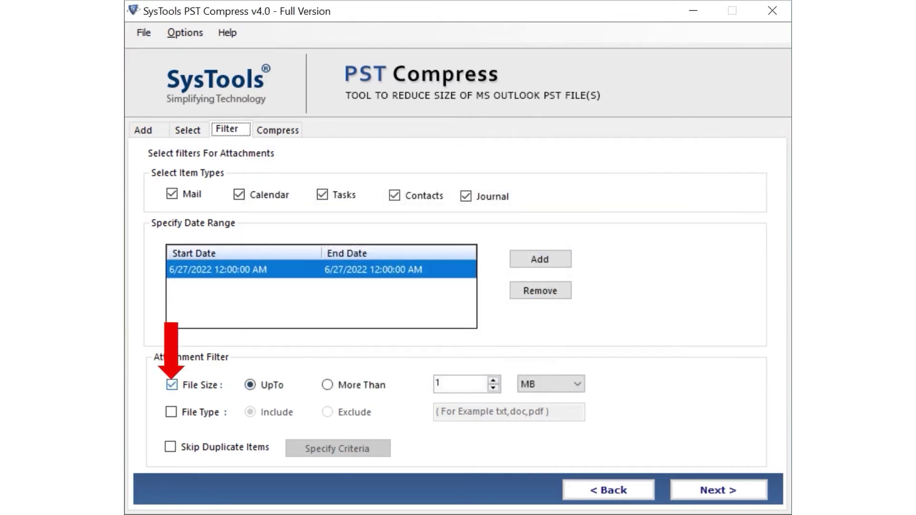
{"action": "left_click", "coordinate": [328, 385]}
{"action": "left_click", "coordinate": [493, 380]}
{"action": "left_click", "coordinate": [552, 384]}
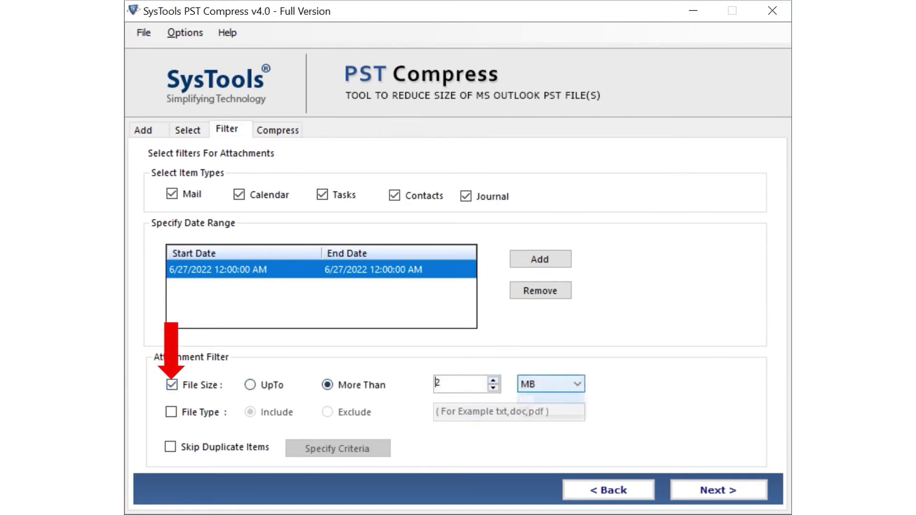
{"action": "left_click", "coordinate": [527, 399]}
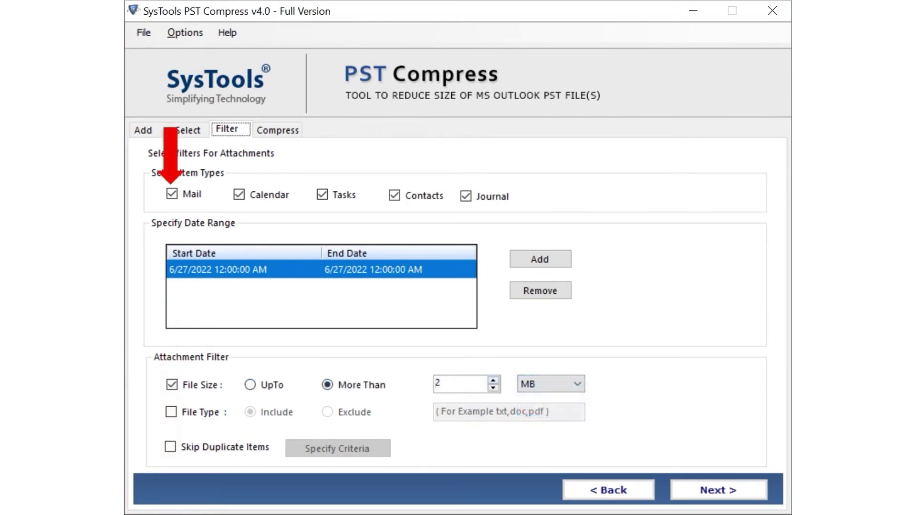
- Exclude txt, pdf, doc and png file types and enable skipping duplicate items
{"action": "left_click", "coordinate": [171, 412]}
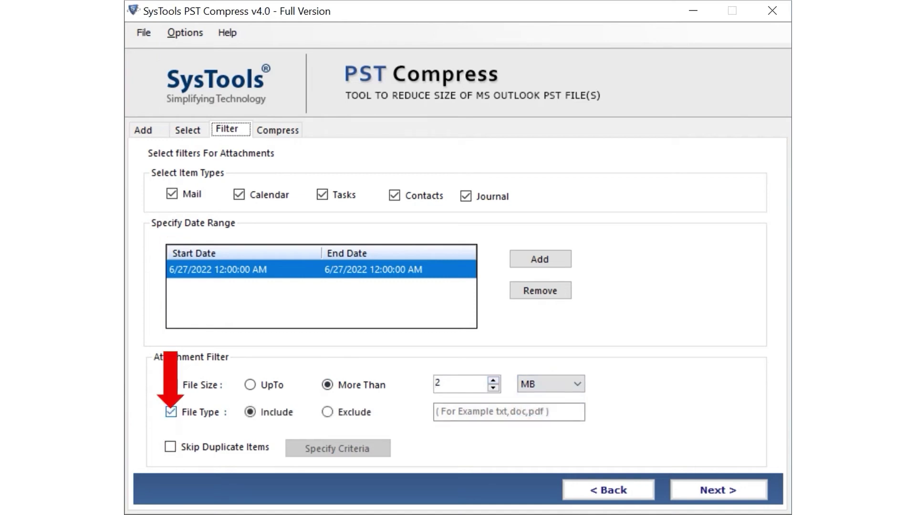
{"action": "left_click", "coordinate": [328, 411]}
{"action": "left_click", "coordinate": [508, 412]}
{"action": "type", "text": "txt,pdf,doc,png"}
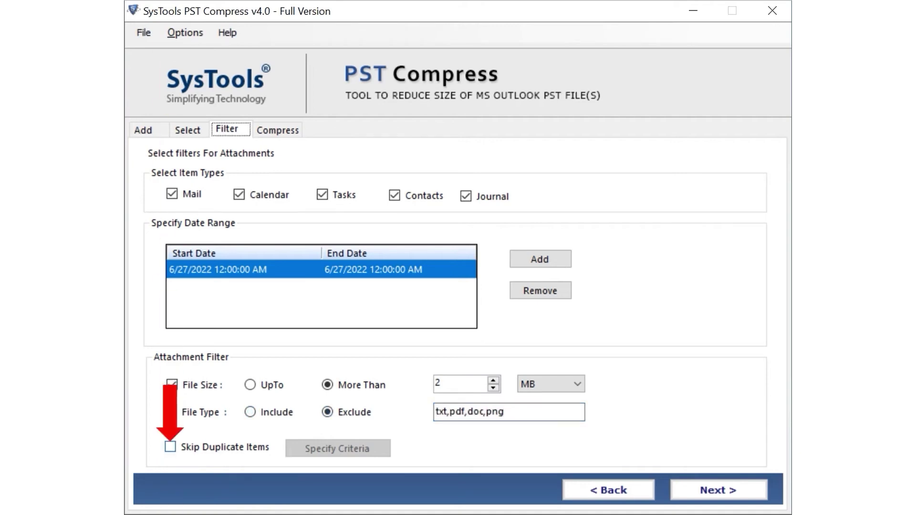
{"action": "left_click", "coordinate": [170, 447]}
{"action": "left_click", "coordinate": [337, 448]}
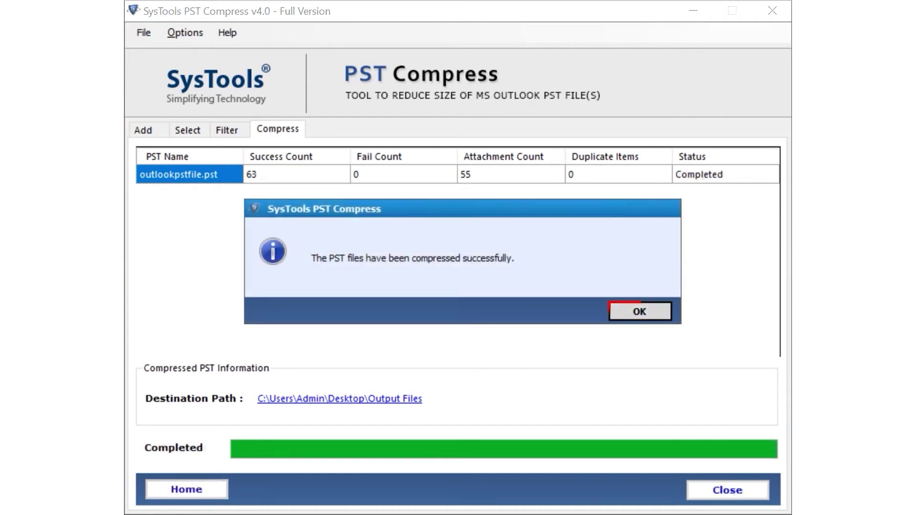
- Dismiss the compression success message
{"action": "key", "text": "Return"}
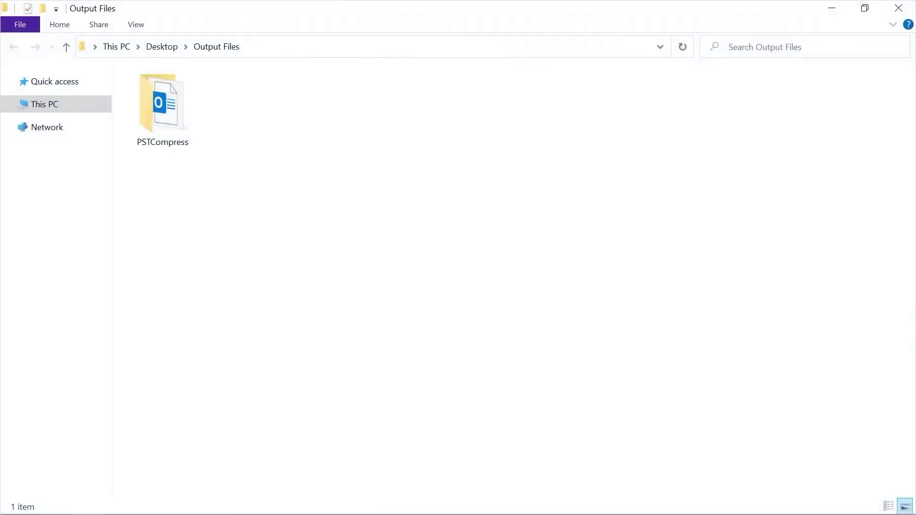
- Open the PSTCompress output folder and then its Report folder
{"action": "key", "text": "Return"}
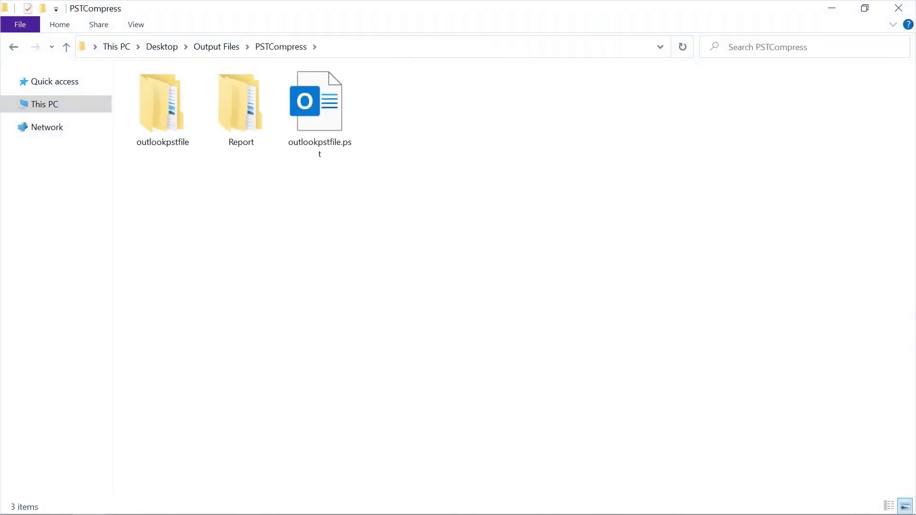
{"action": "double_click", "coordinate": [241, 103]}
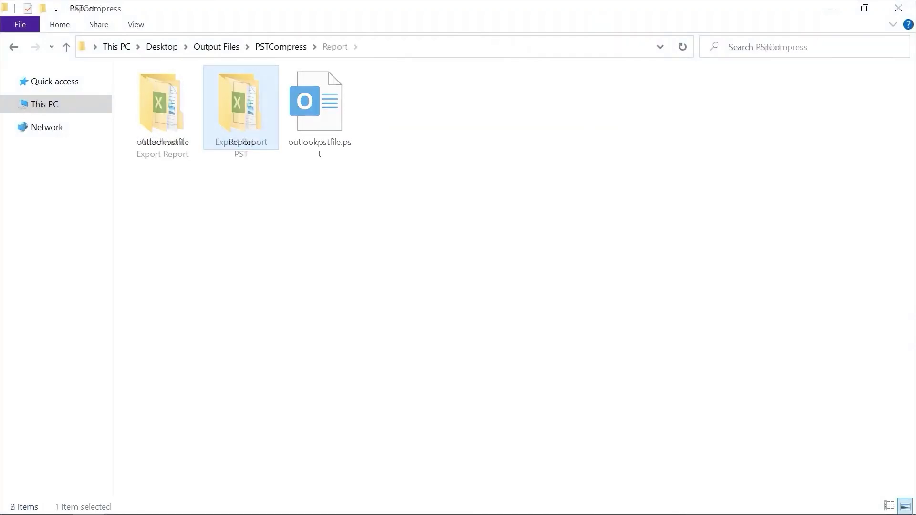